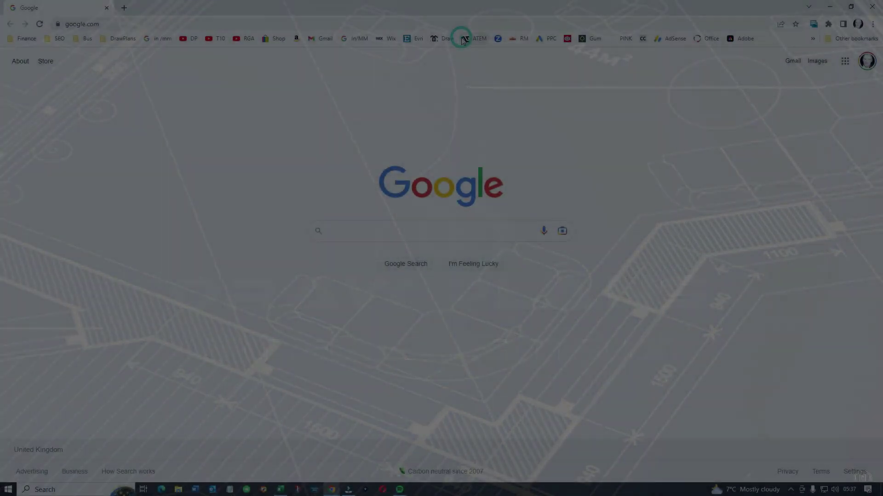
# Google 'download fusion 360' and open Autodesk's free Fusion 360 download page from the results.
pyautogui.click(161, 21)
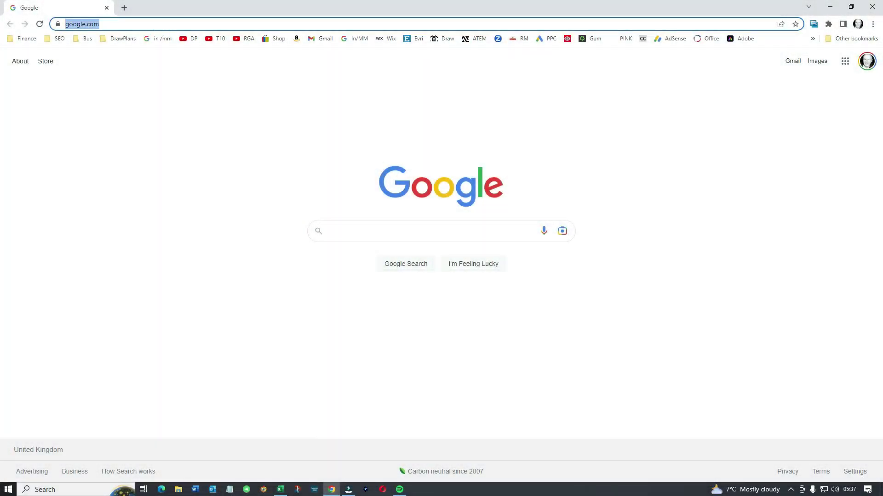
pyautogui.write('download')
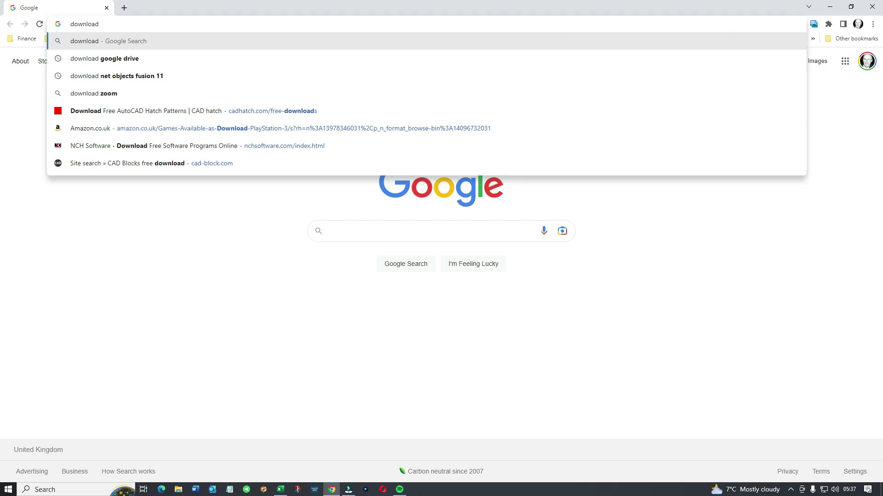
pyautogui.write(' fusi')
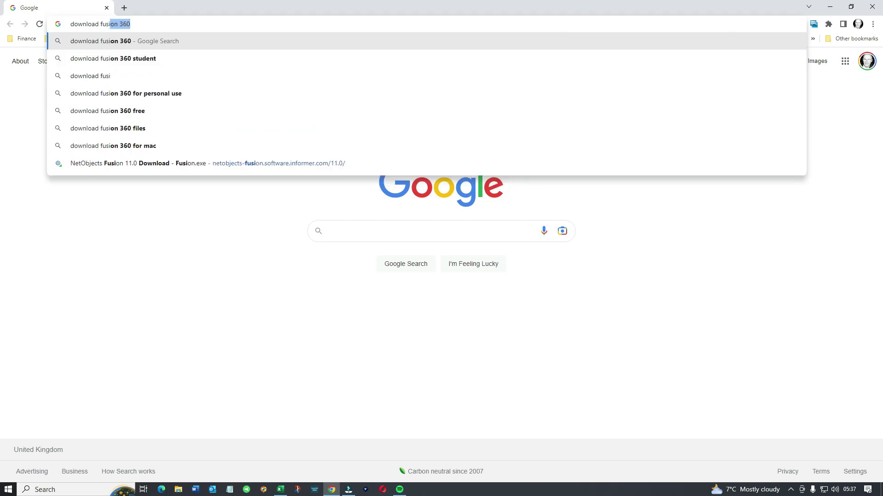
pyautogui.write('on 360')
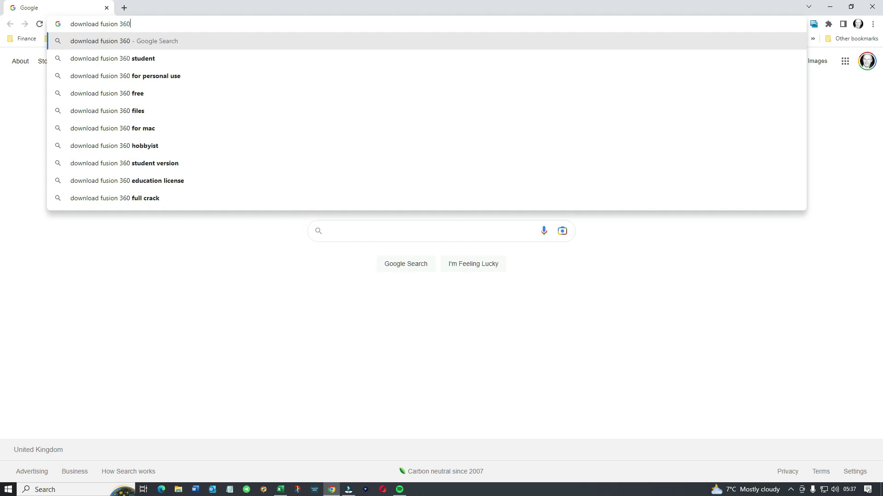
pyautogui.press('Return')
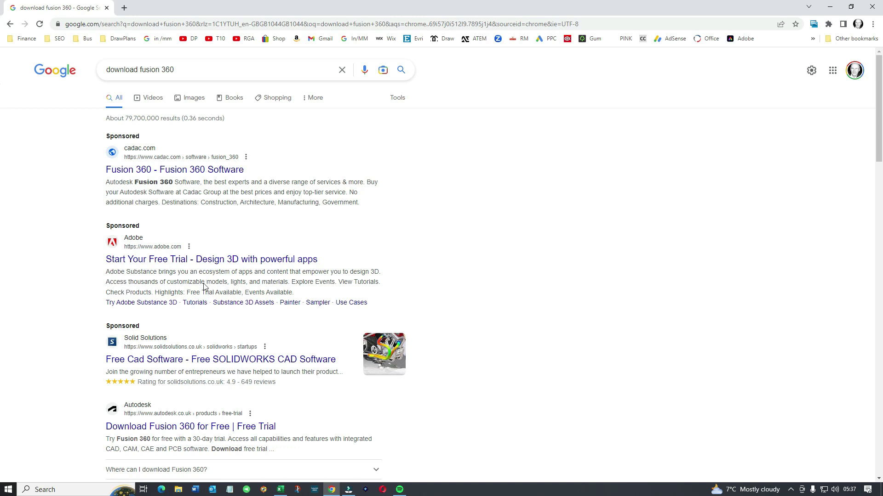
pyautogui.scroll(-2, 207, 284)
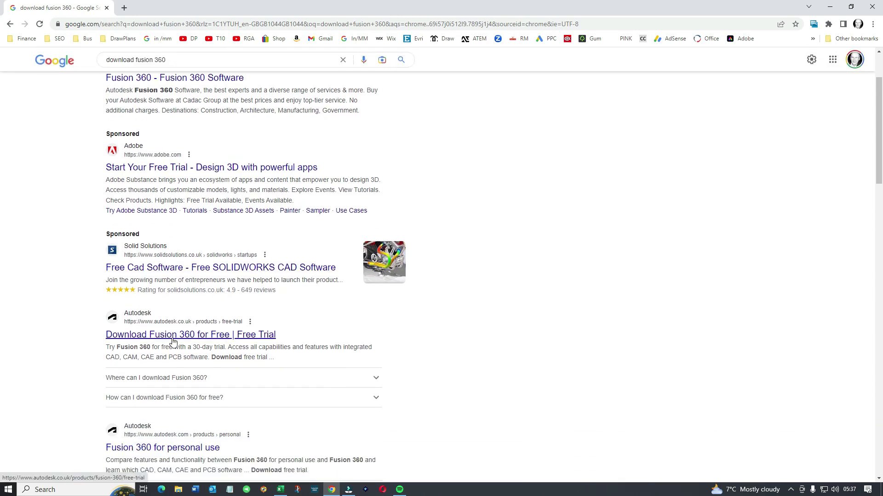
pyautogui.click(172, 335)
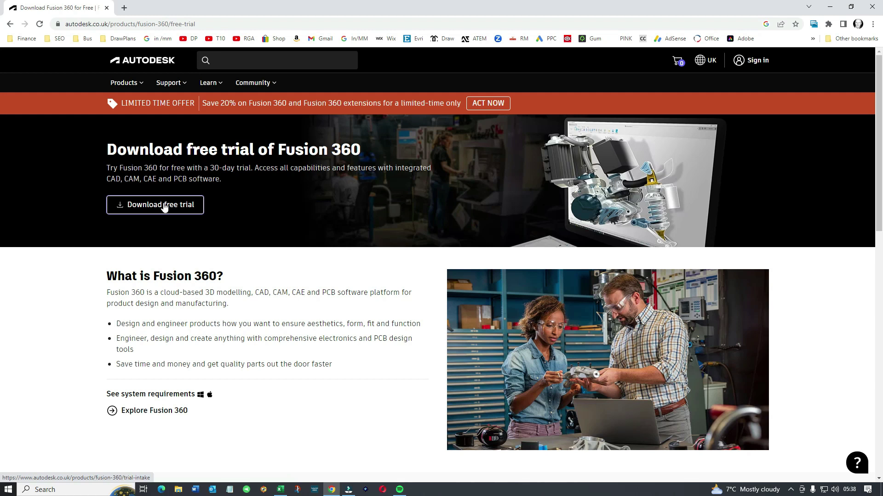
# From the Autodesk home page, search 'fusion 360 for personal use' and open its personal-use page.
pyautogui.click(136, 63)
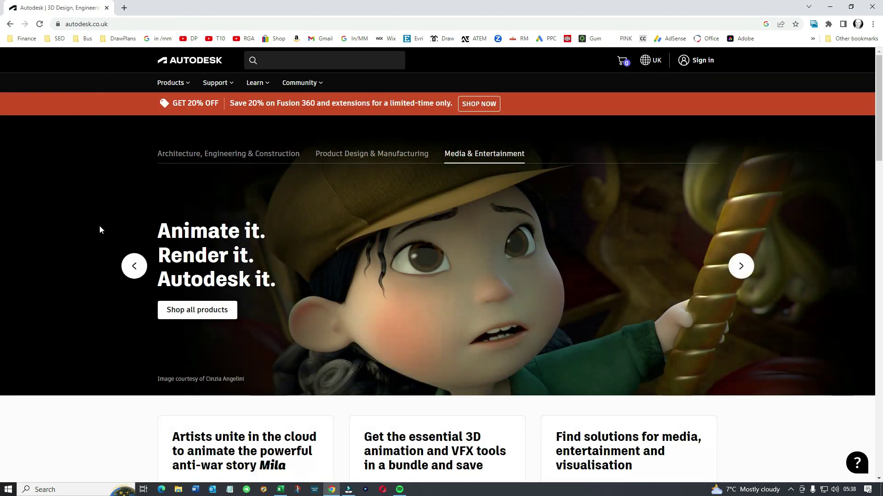
pyautogui.scroll(-3, 108, 234)
pyautogui.scroll(3, 109, 234)
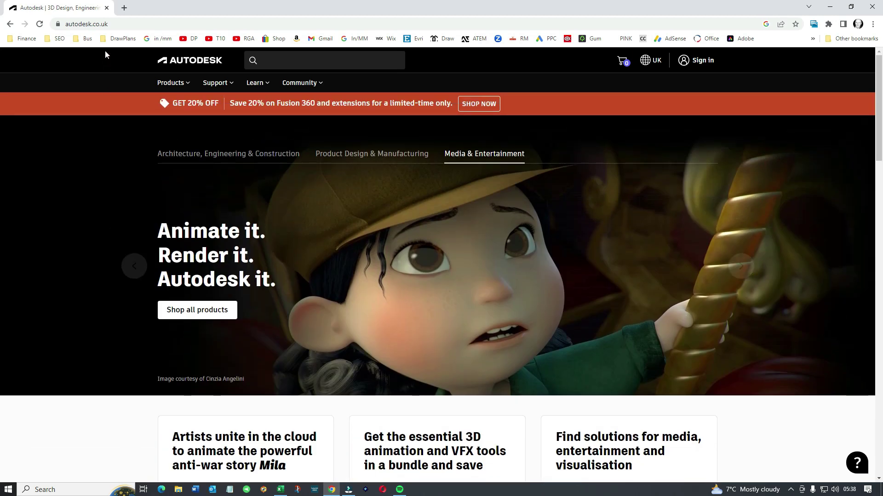
pyautogui.click(110, 24)
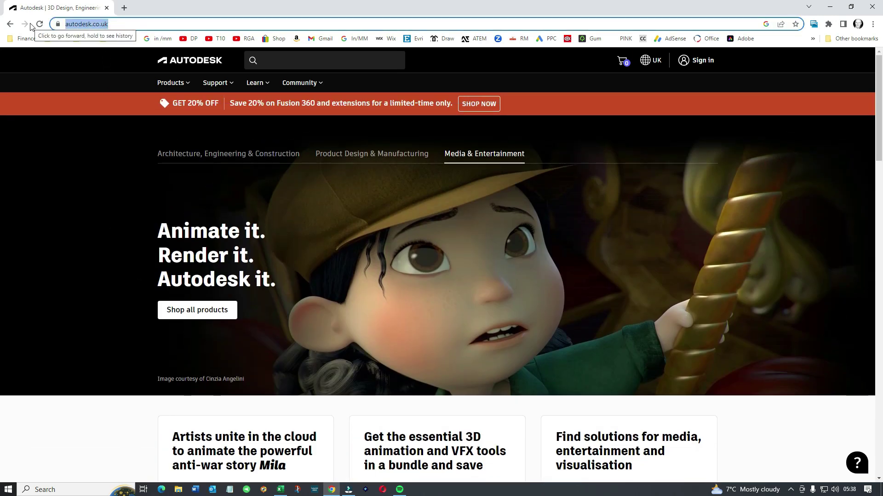
pyautogui.write('fusio')
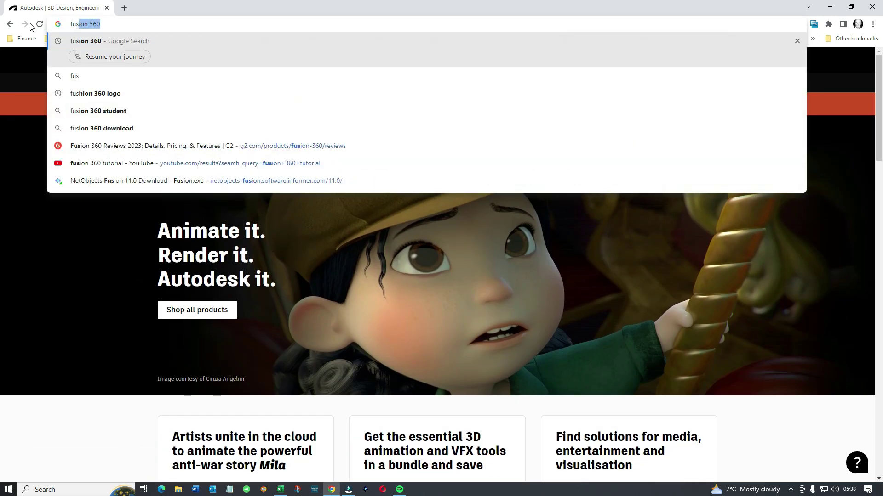
pyautogui.write('n 360')
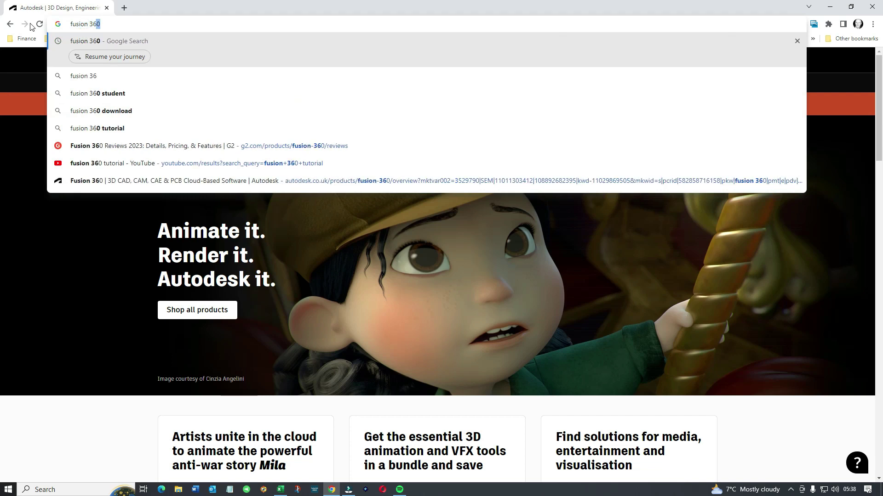
pyautogui.write(' for per')
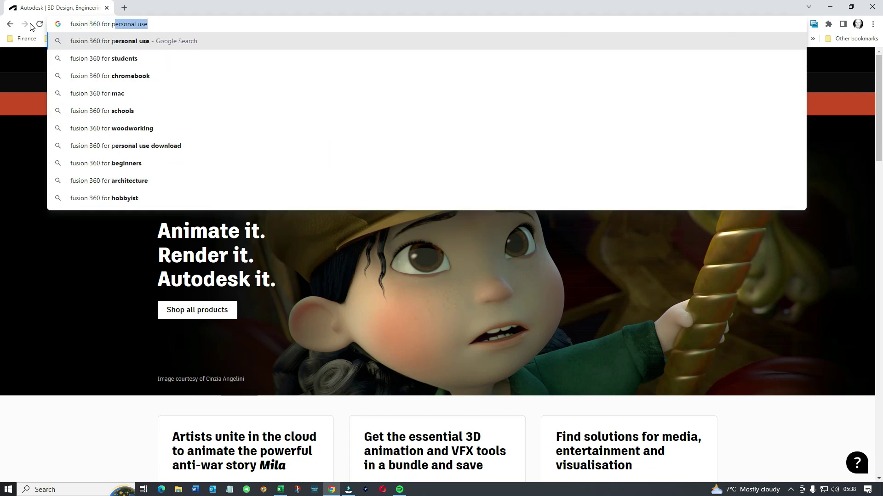
pyautogui.write('sonal')
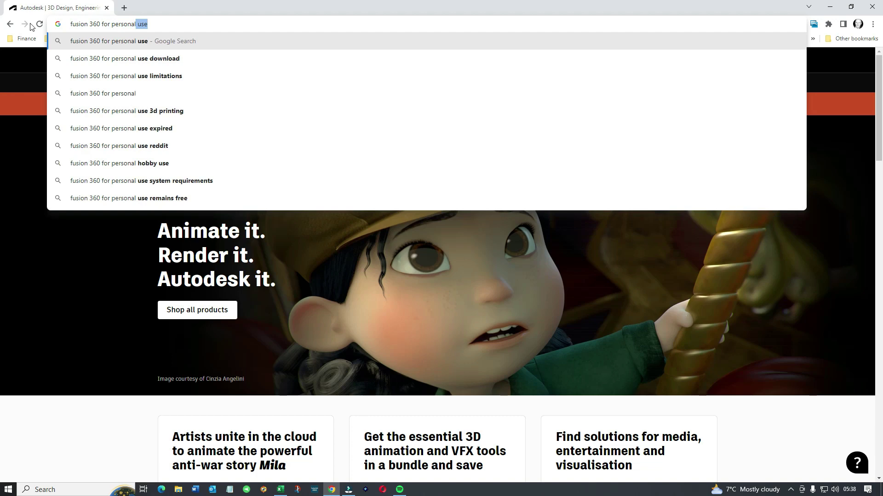
pyautogui.write(' use')
pyautogui.press('Return')
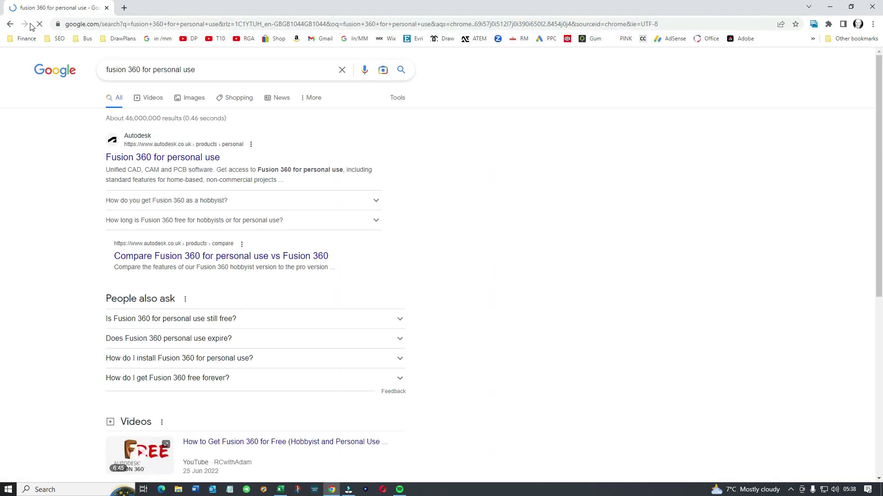
pyautogui.click(146, 158)
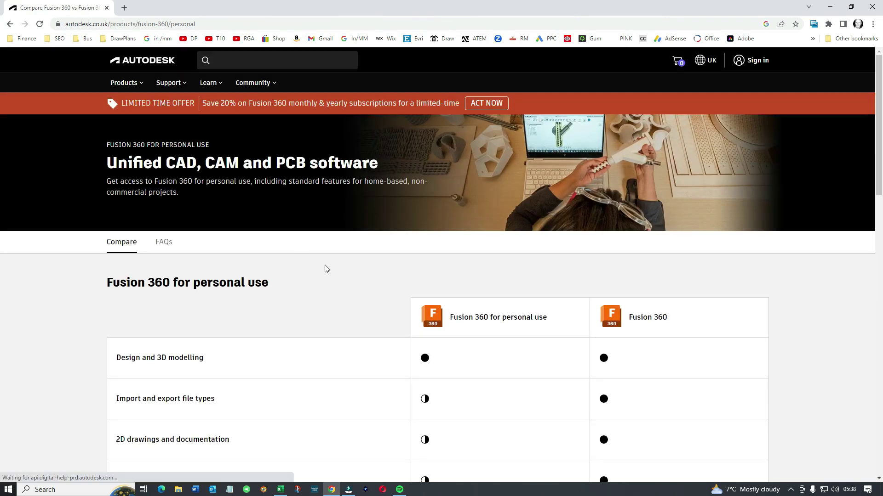
# Scroll through the personal-use comparison table and submit the account e-mail to sign in.
pyautogui.scroll(-3, 325, 269)
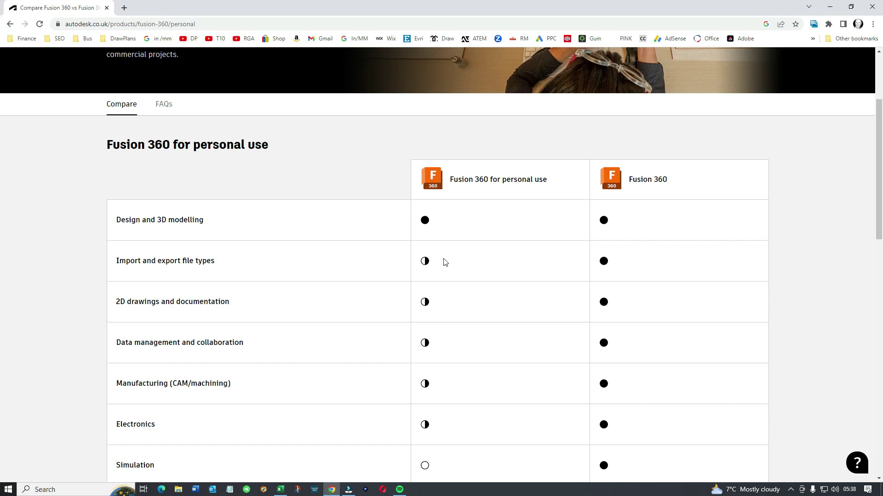
pyautogui.scroll(-2, 445, 262)
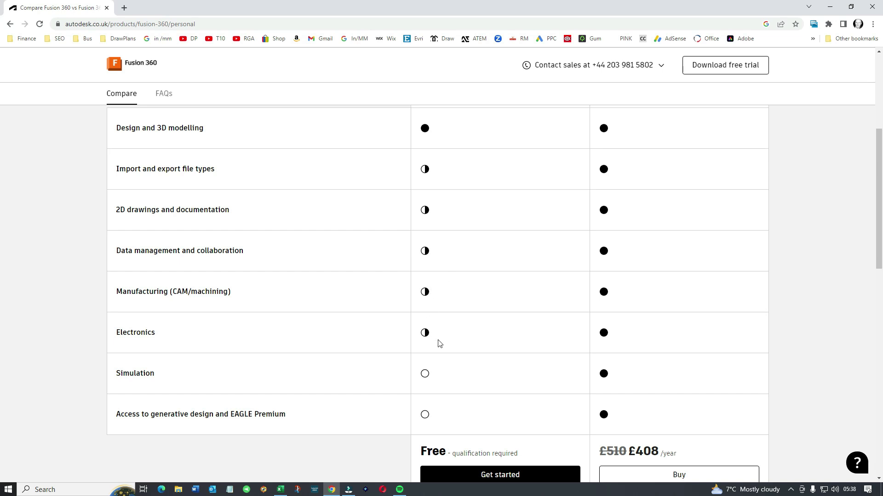
pyautogui.scroll(-3, 443, 387)
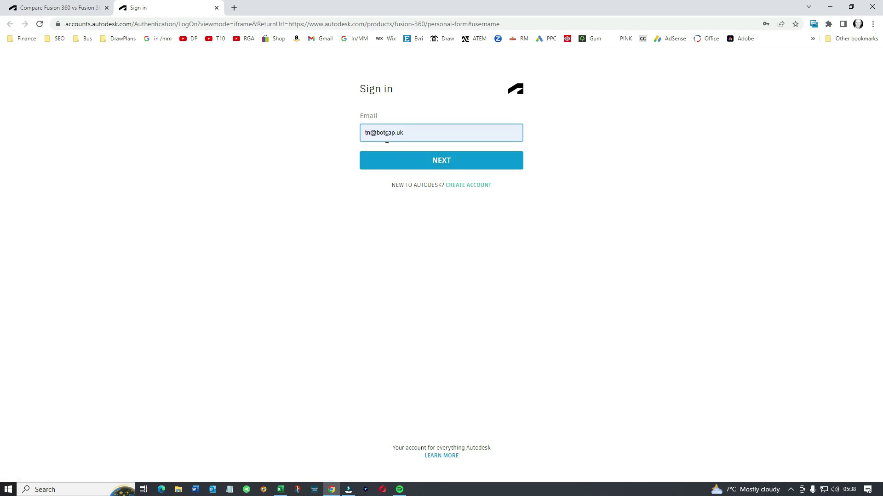
pyautogui.click(436, 161)
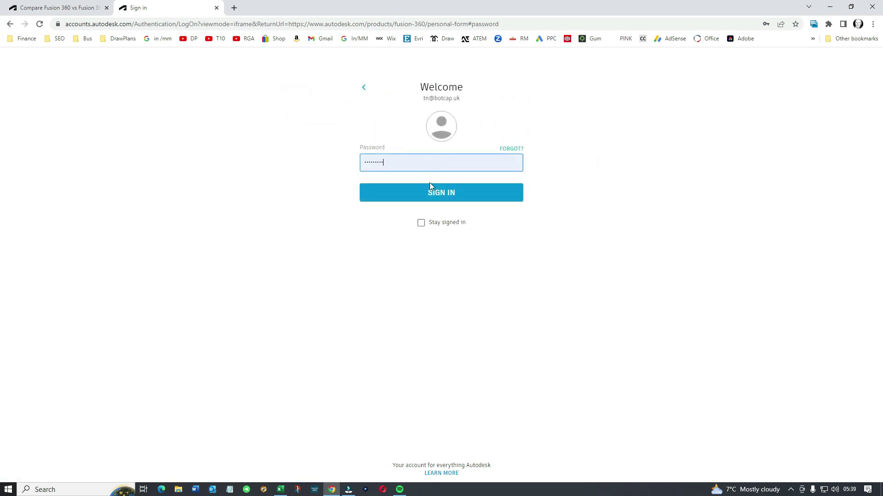
# Sign in with the password and autofill the form, replacing the Email field with the account e-mail.
pyautogui.click(433, 188)
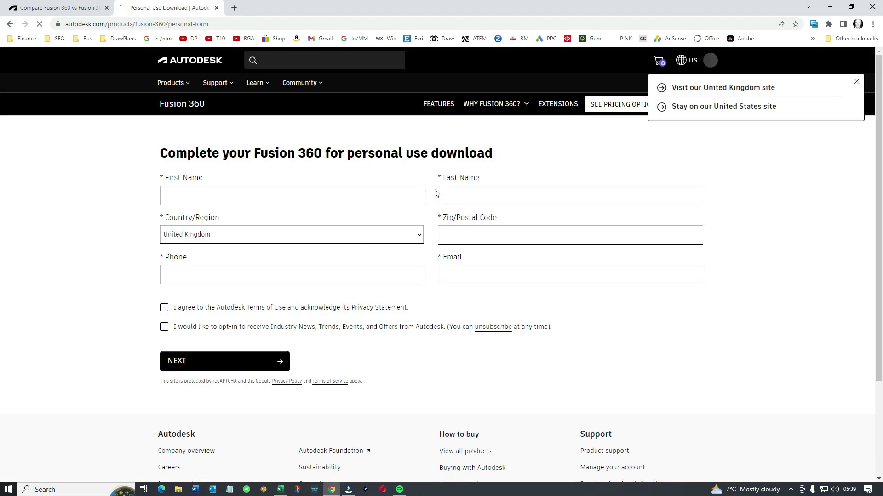
pyautogui.click(250, 189)
pyautogui.click(235, 224)
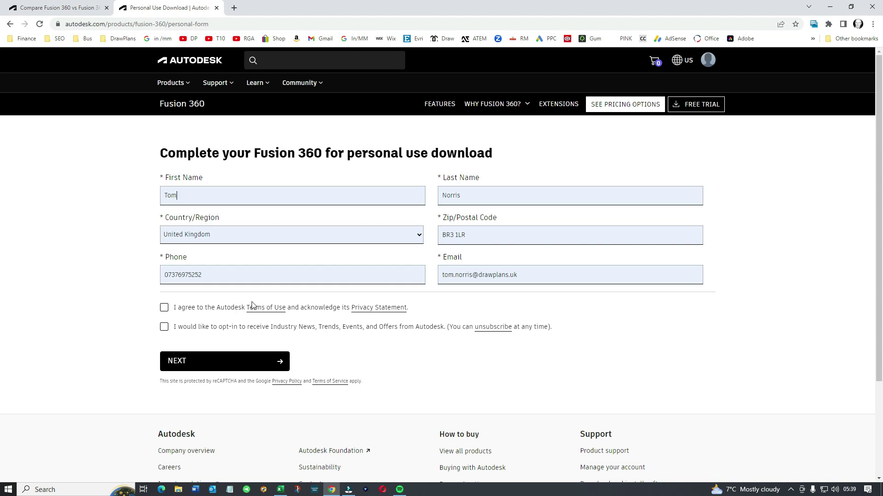
pyautogui.click(527, 275)
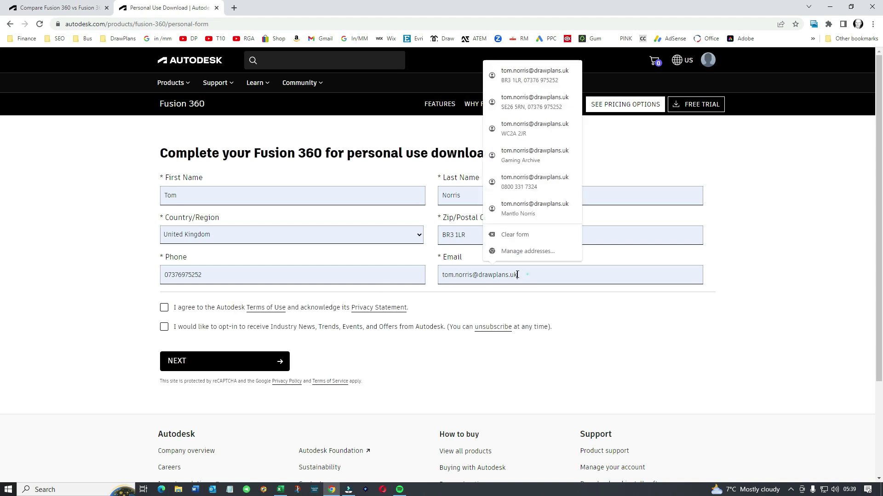
pyautogui.moveTo(517, 275); pyautogui.dragTo(417, 271)
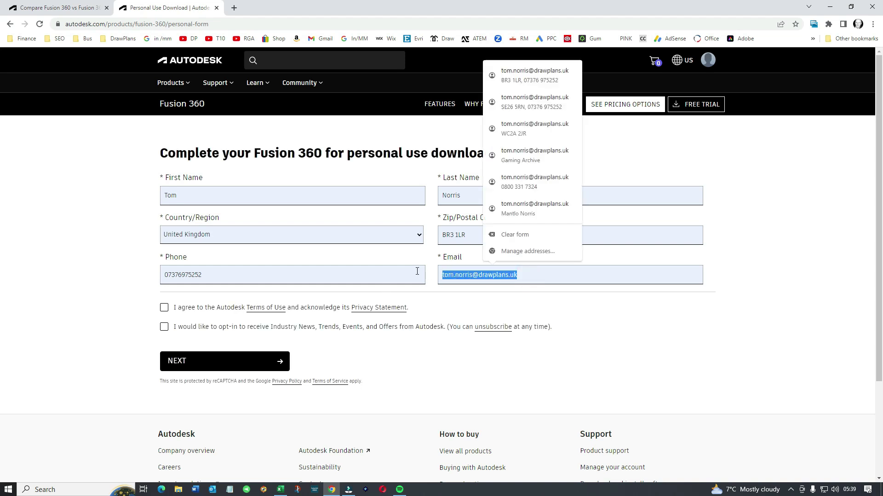
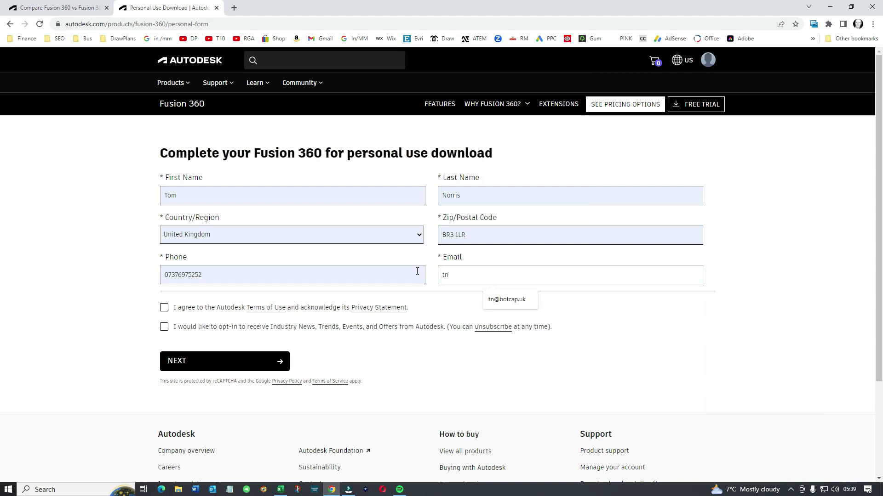
pyautogui.click(510, 299)
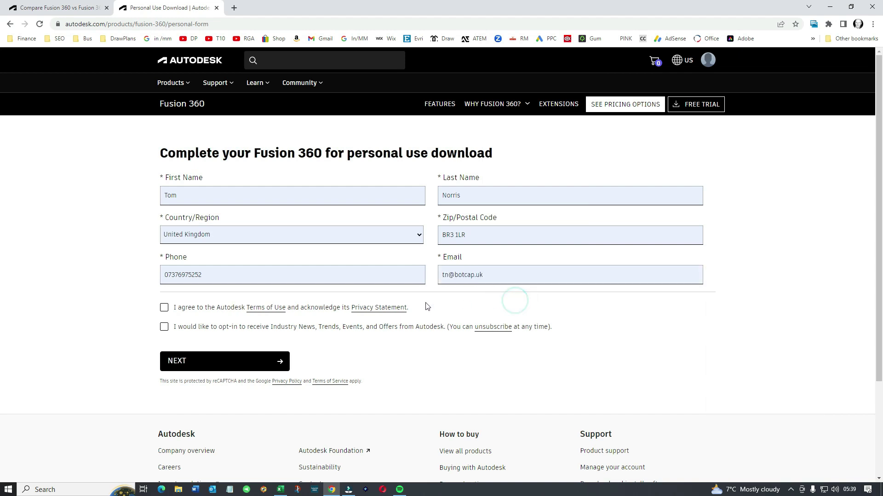
# Agree to the Terms of Use, opt in to Autodesk news, and submit the form.
pyautogui.click(167, 310)
pyautogui.click(168, 326)
pyautogui.click(218, 361)
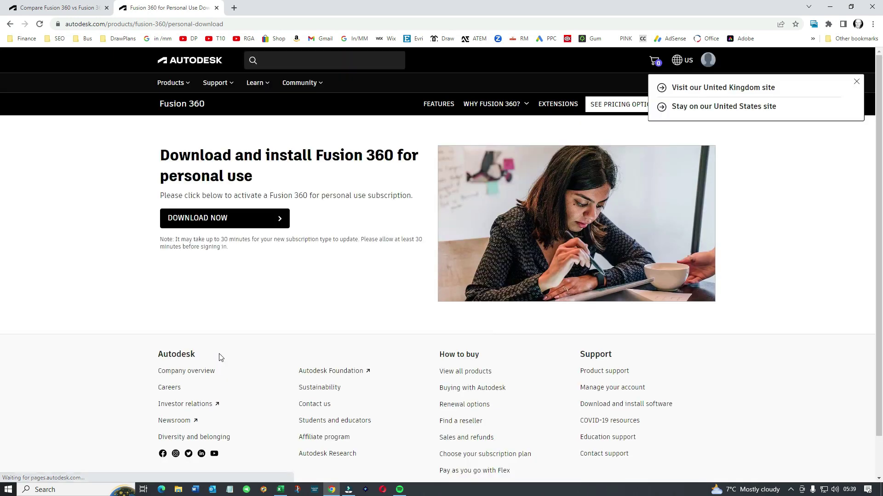
# Download the Fusion 360 Client installer and run it from the download shelf.
pyautogui.click(214, 223)
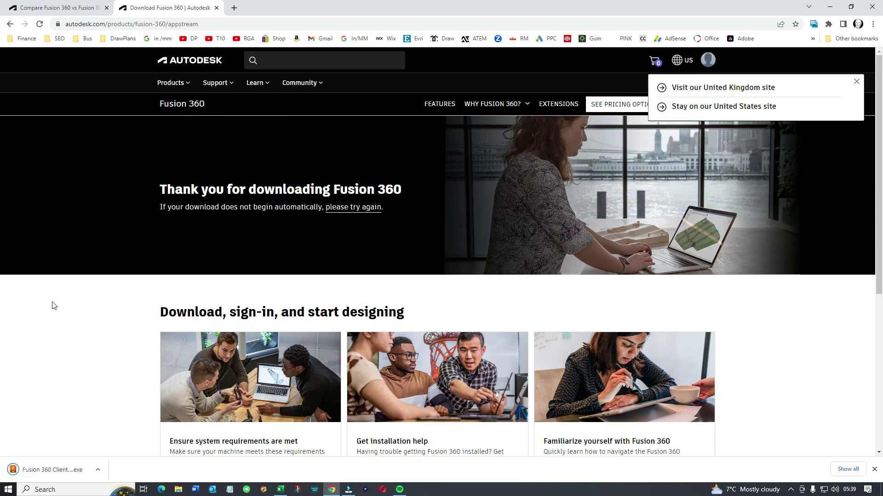
pyautogui.click(64, 470)
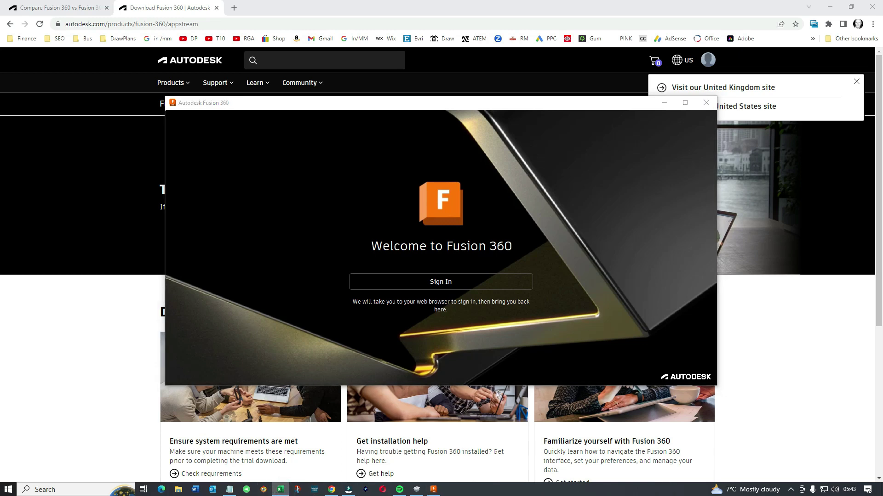
# Sign in to Fusion 360 through the browser and confirm the account via the verification e-mail.
pyautogui.click(427, 282)
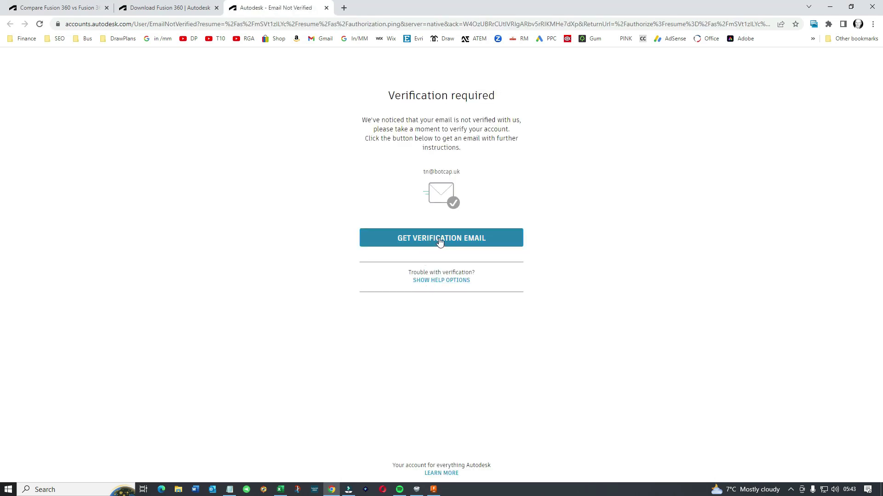
pyautogui.click(440, 242)
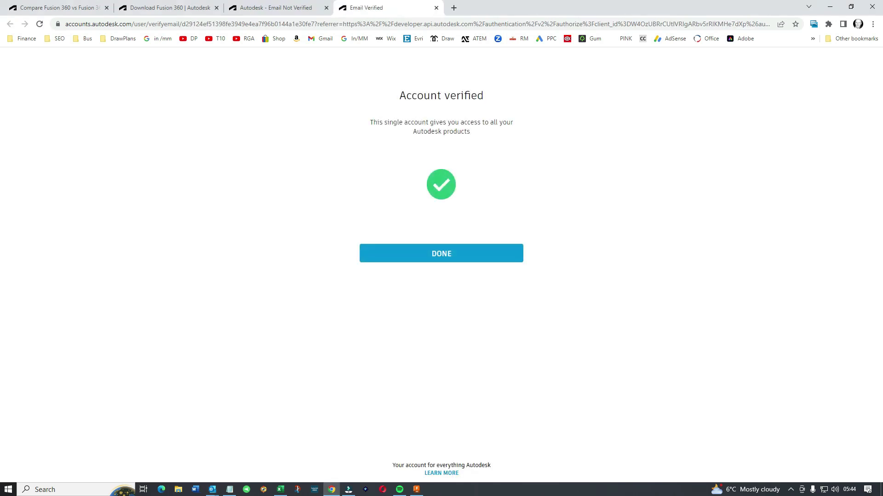
pyautogui.click(454, 252)
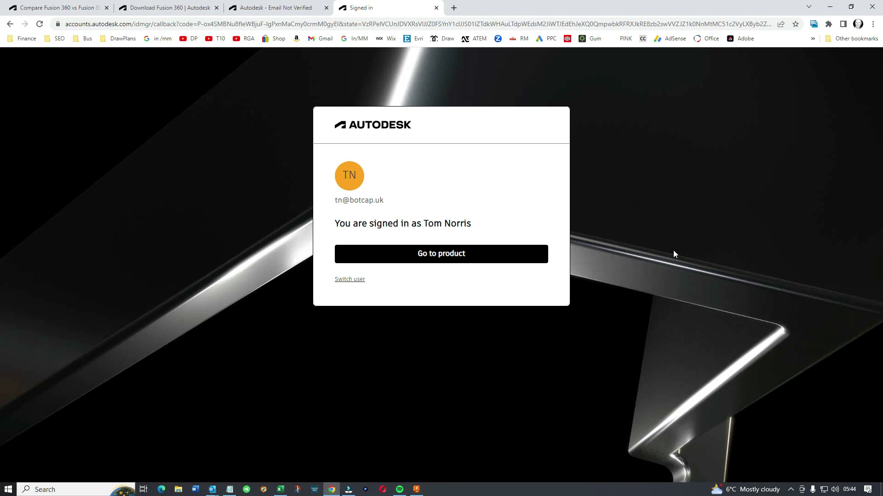
# Go to product, always allowing accounts.autodesk.com to open Autodesk Identity Manager.
pyautogui.click(454, 254)
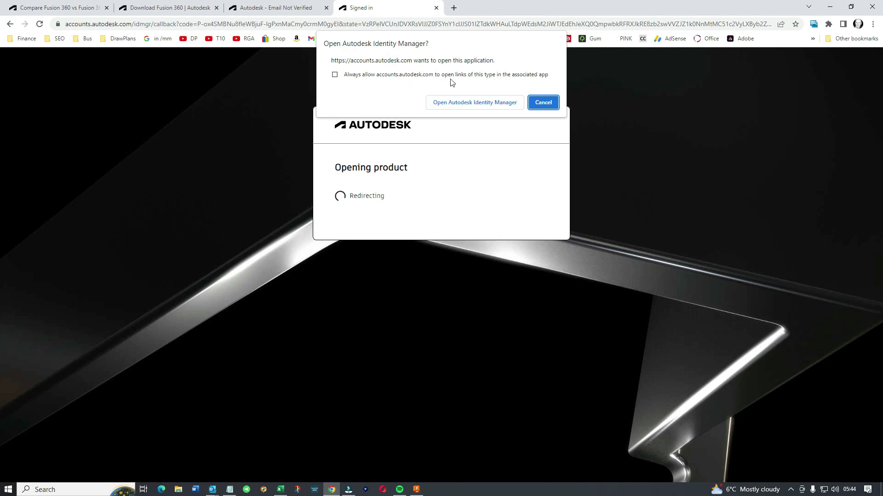
pyautogui.click(335, 75)
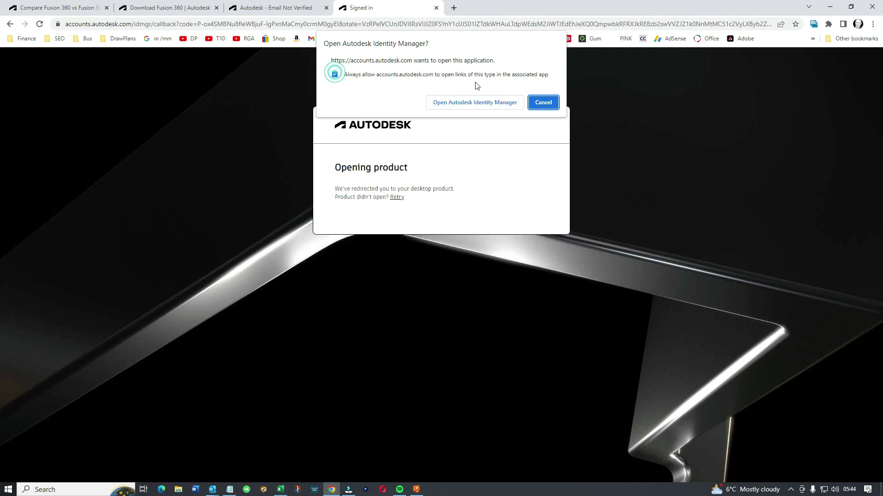
pyautogui.click(493, 102)
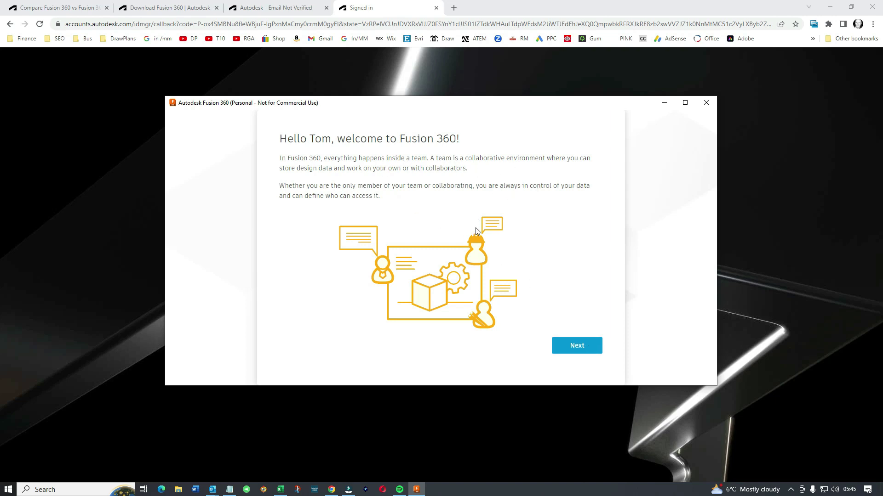
# Create team 'Botcap' with 'Allow discovery and automatic join' enabled, then go to the team.
pyautogui.click(575, 343)
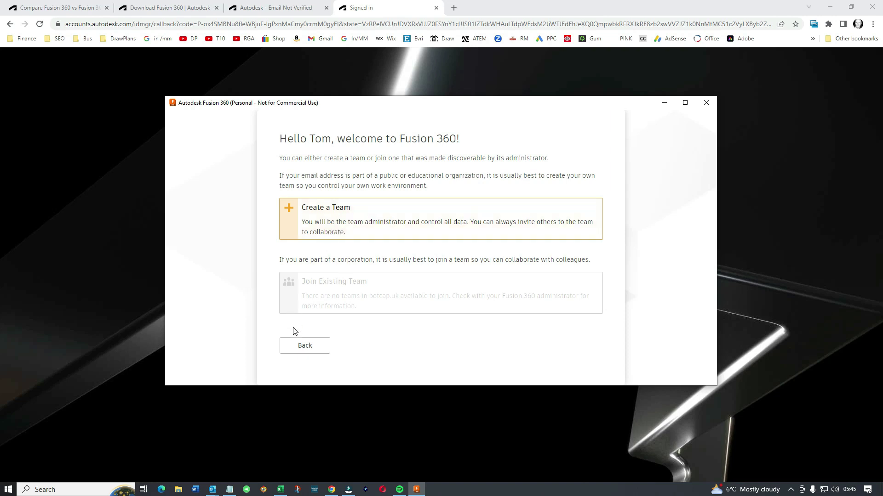
pyautogui.click(323, 226)
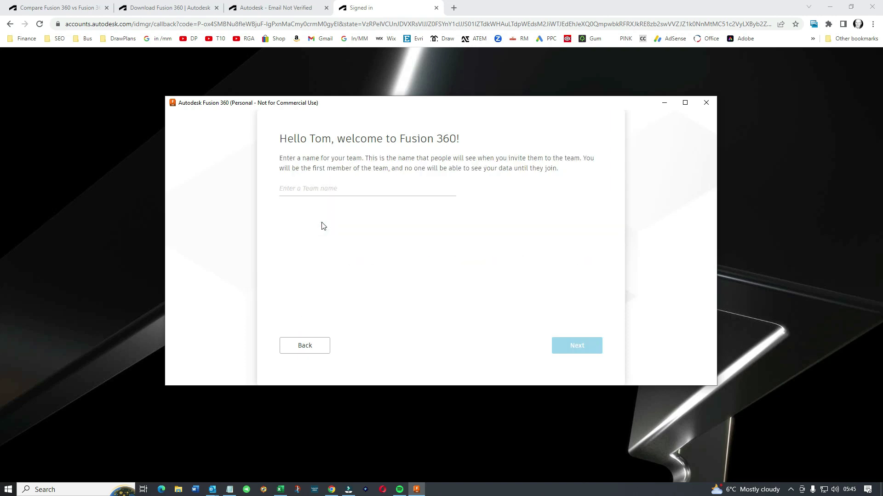
pyautogui.click(340, 188)
pyautogui.write('Bot')
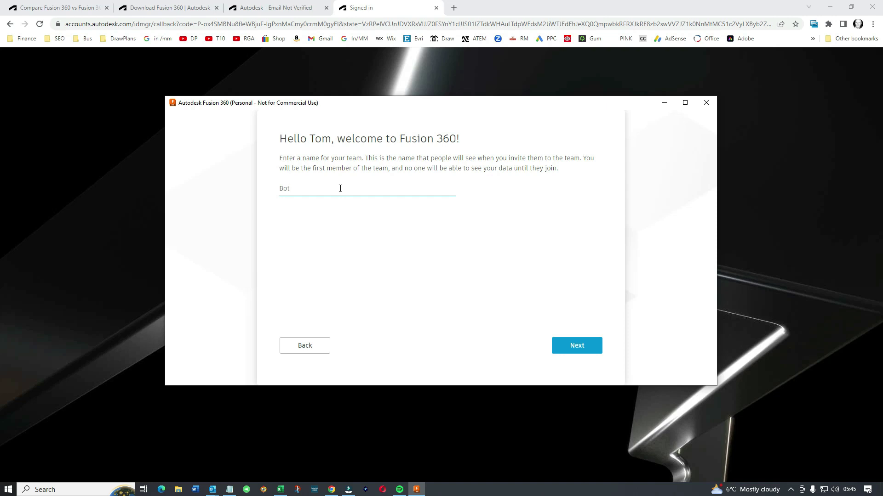
pyautogui.write('cap')
pyautogui.click(584, 346)
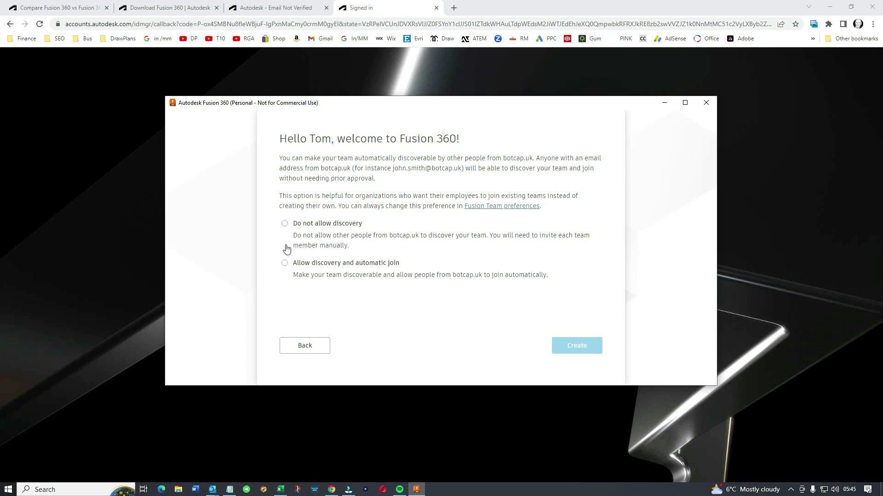
pyautogui.click(285, 263)
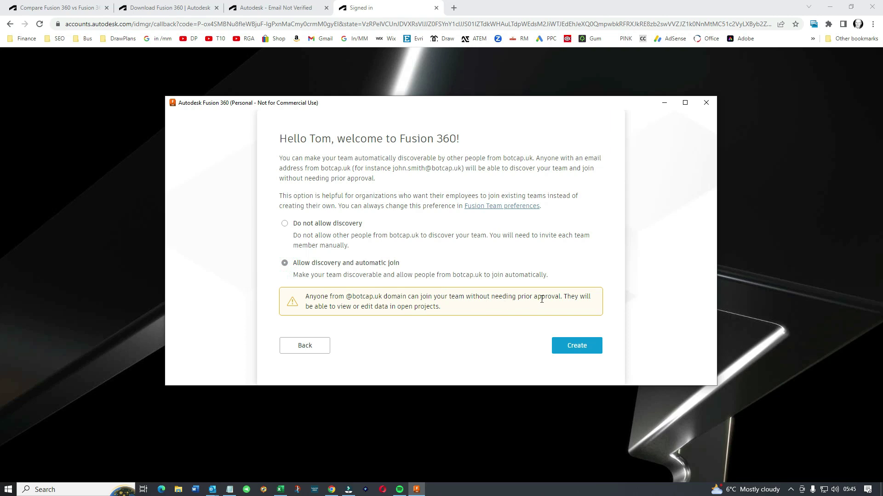
pyautogui.click(573, 347)
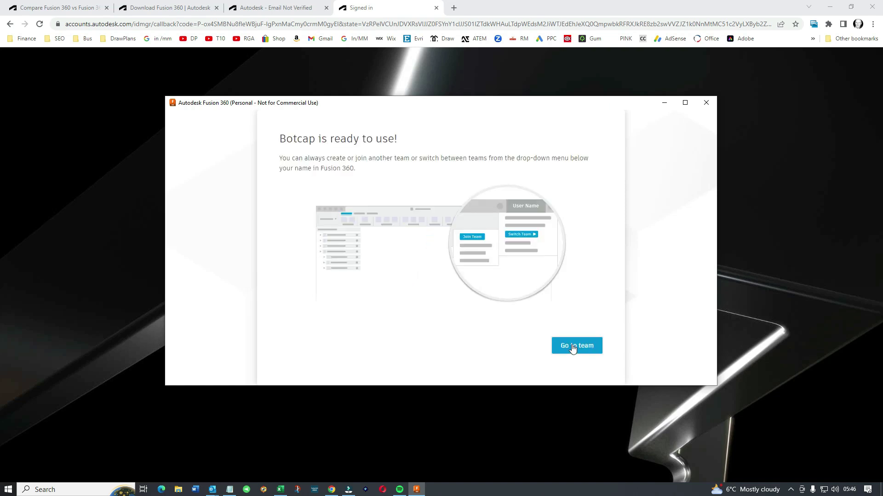
pyautogui.click(576, 348)
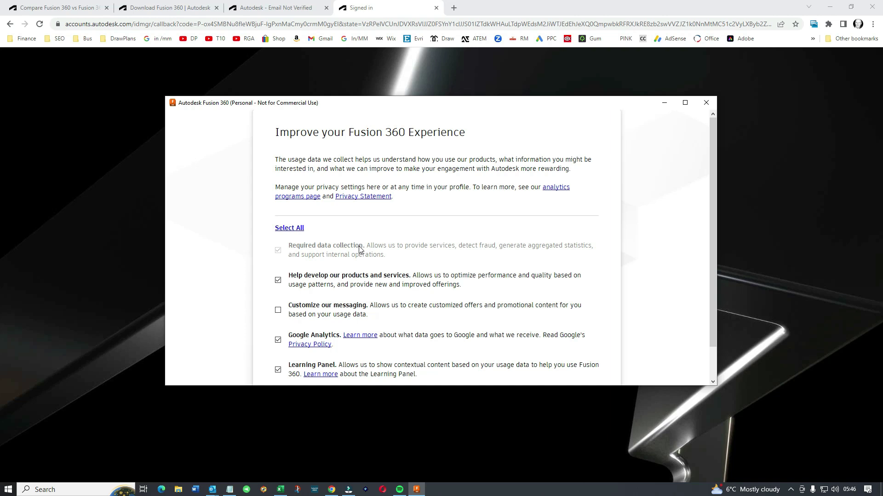
# Accept the usage-data privacy settings and dismiss the 'About Your Fusion 360 Documents' notice.
pyautogui.scroll(-1, 360, 250)
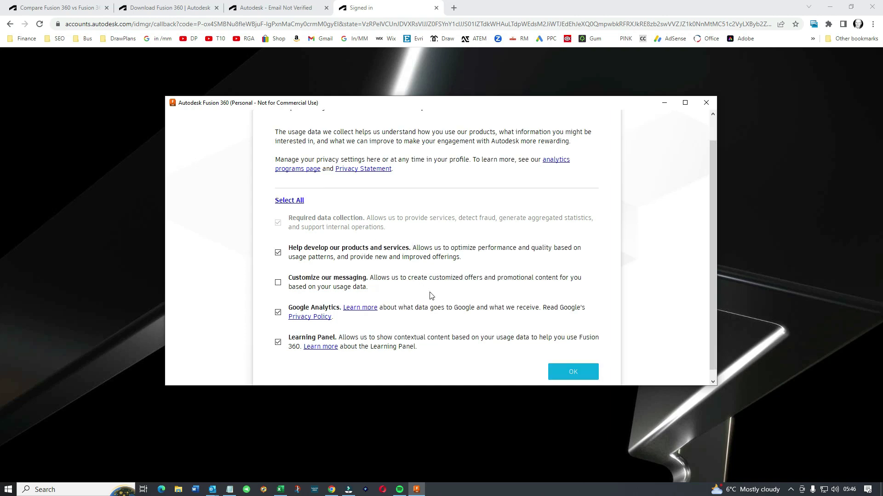
pyautogui.click(573, 374)
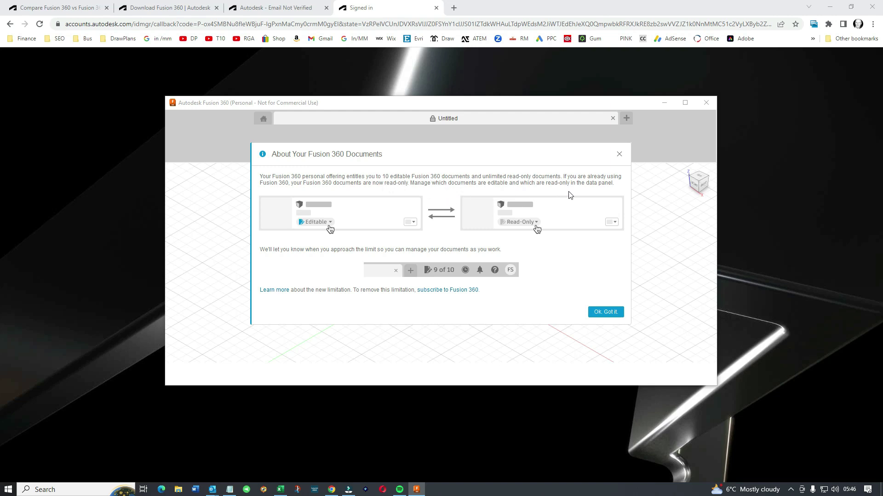
pyautogui.click(607, 314)
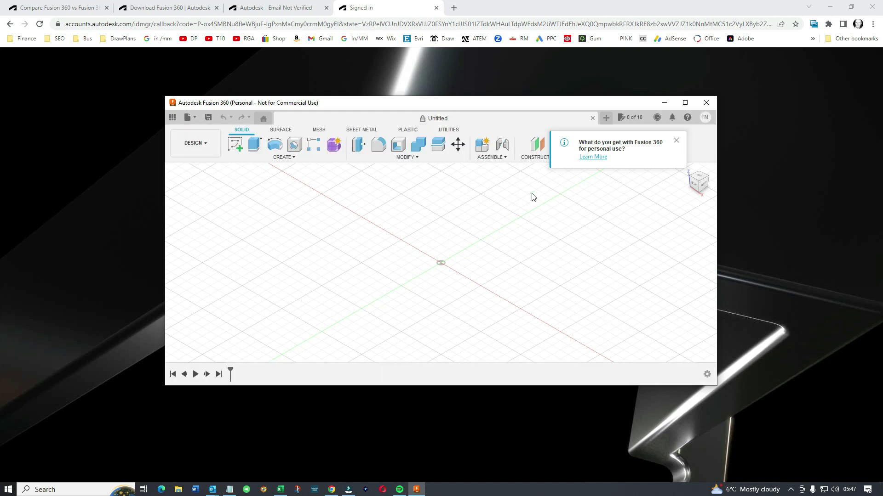
# Maximize the Fusion 360 window by double-clicking its title bar.
pyautogui.doubleClick(484, 105)
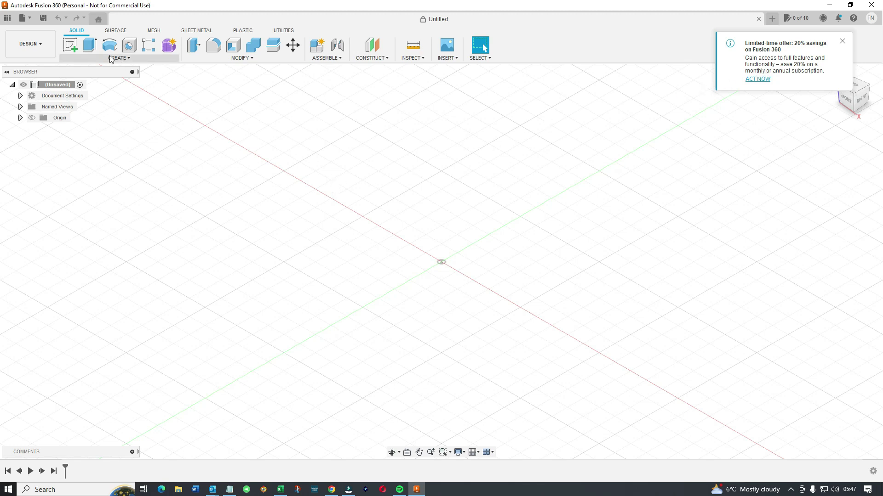
# Open the 2.5D Milling - Mounting Plate CAM sample, then dismiss the offer popup and graphics warning.
pyautogui.click(23, 18)
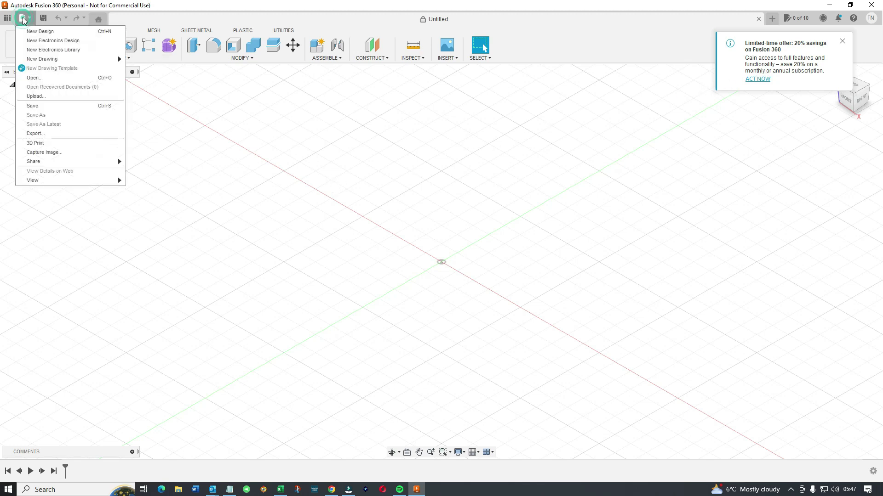
pyautogui.click(35, 78)
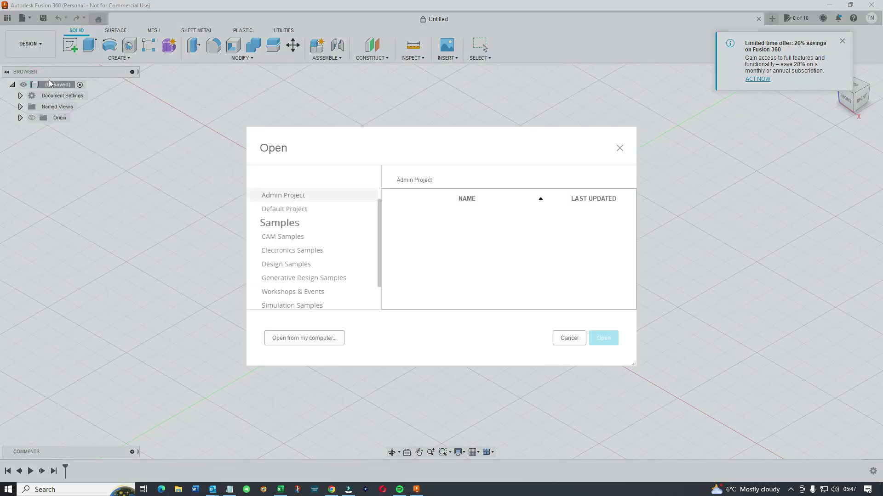
pyautogui.click(293, 240)
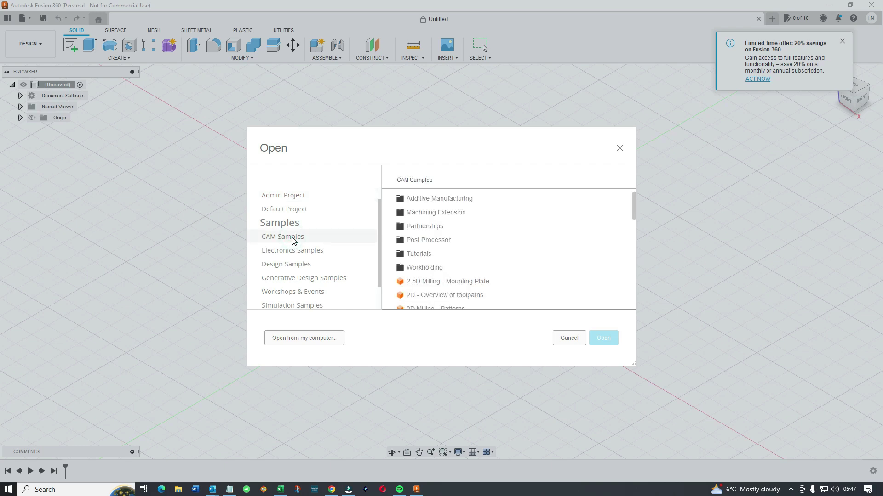
pyautogui.click(433, 281)
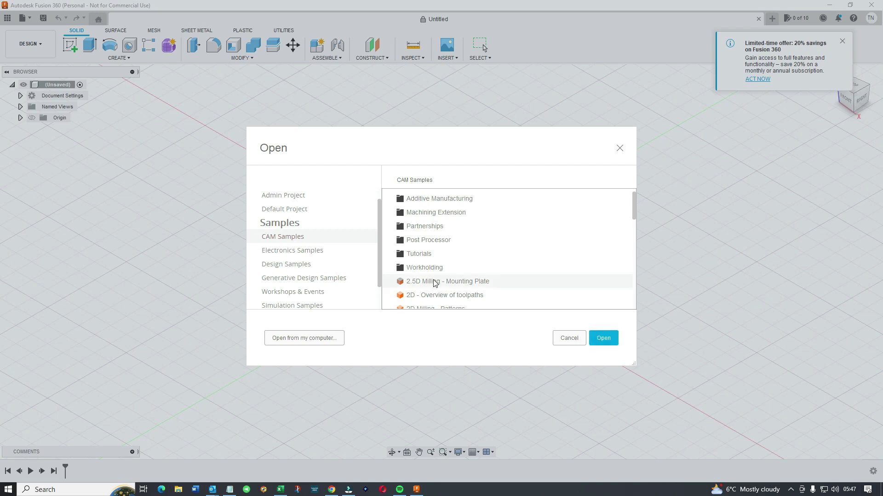
pyautogui.click(606, 338)
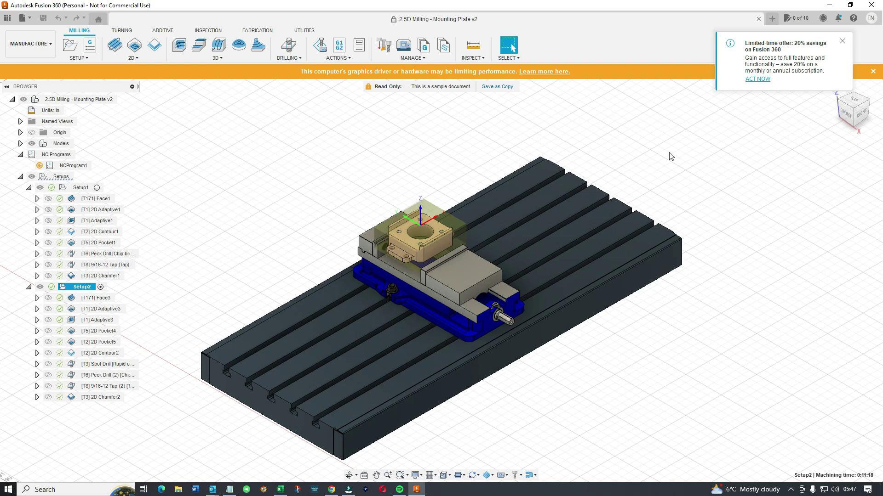
pyautogui.click(842, 41)
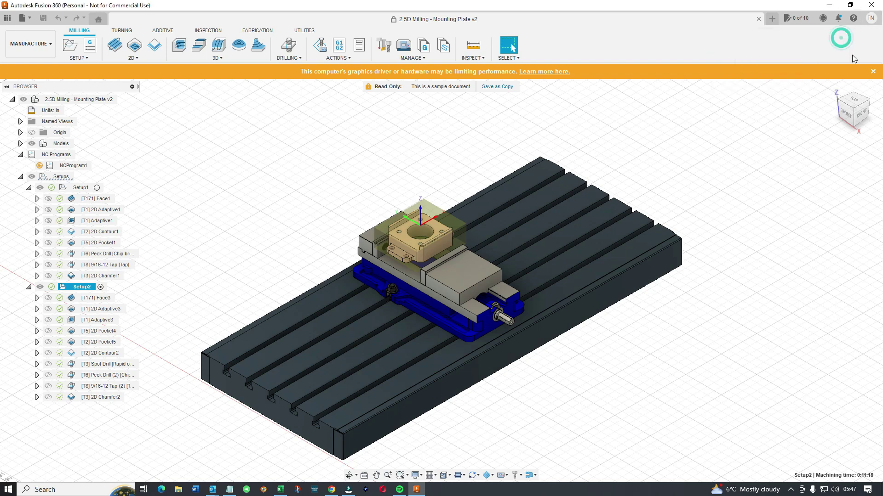
pyautogui.click(874, 73)
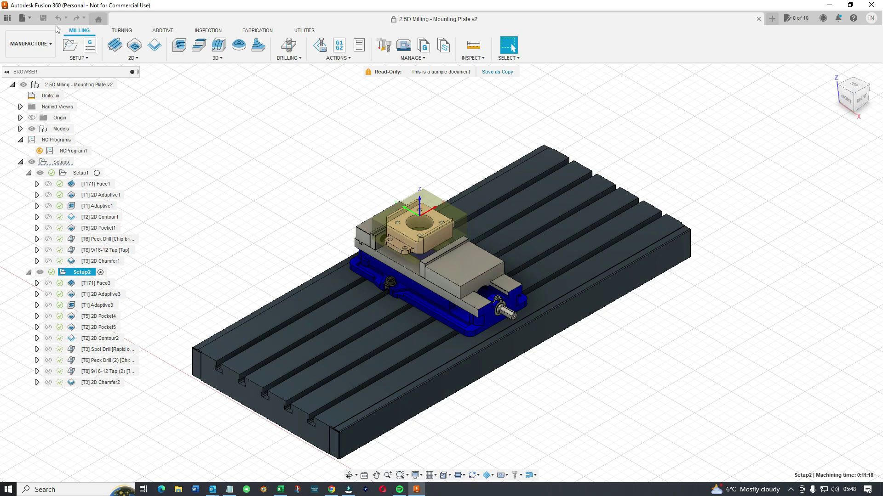
# Open the Fidget Spinner 3D board from the Electronics Samples' Fidget Spinner folder in a new tab.
pyautogui.click(22, 18)
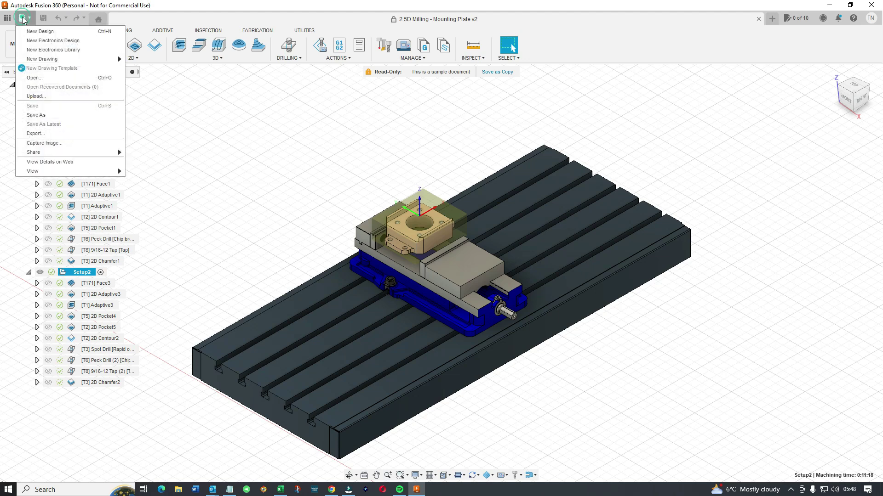
pyautogui.click(44, 78)
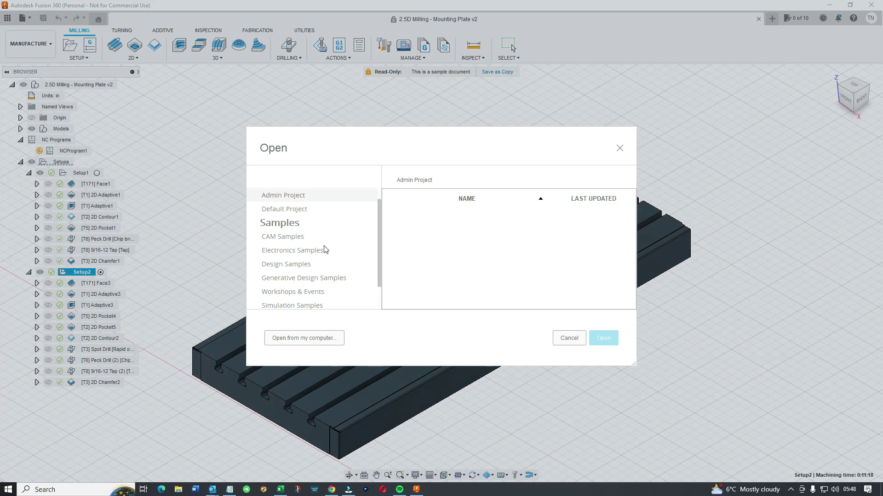
pyautogui.click(379, 224)
pyautogui.scroll(-1, 378, 256)
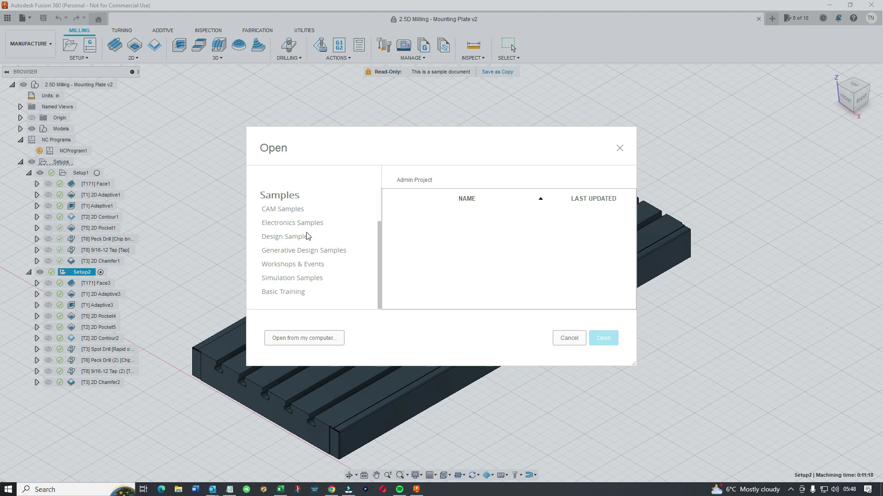
pyautogui.click(291, 237)
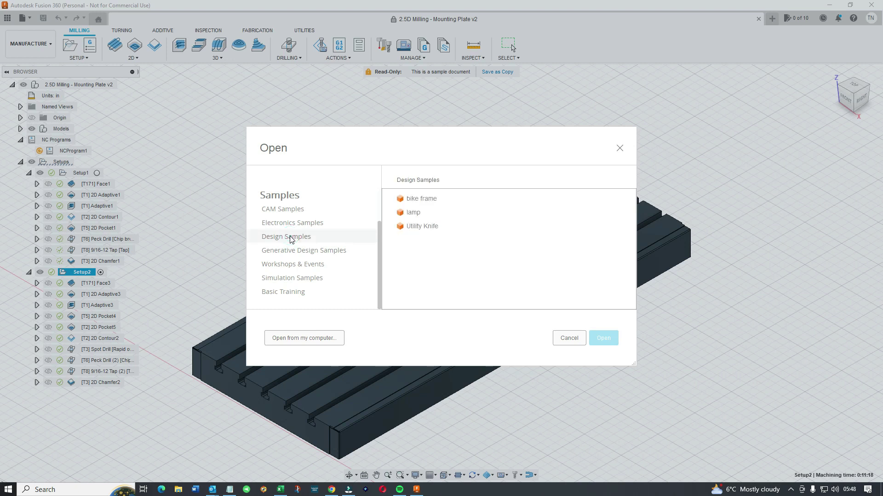
pyautogui.click(295, 226)
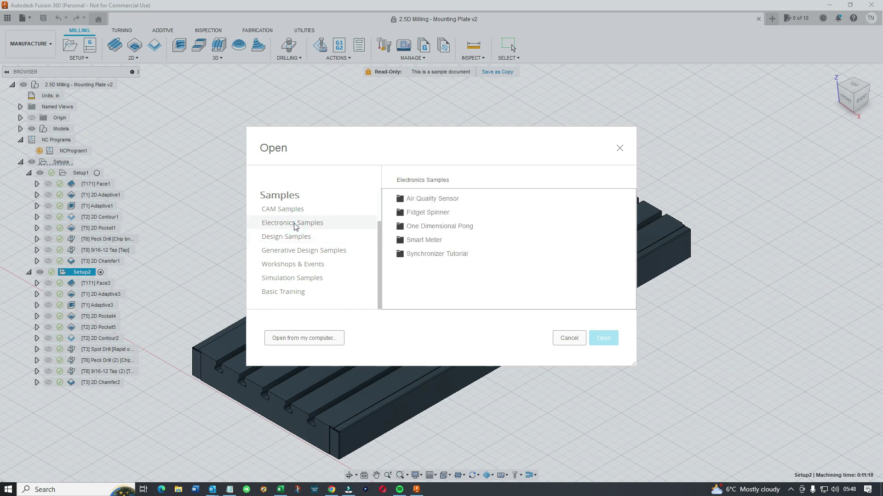
pyautogui.doubleClick(412, 214)
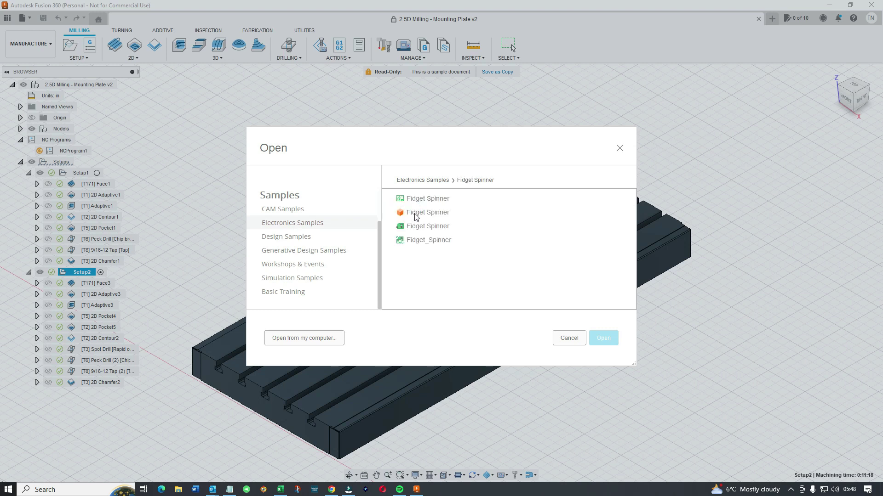
pyautogui.doubleClick(415, 213)
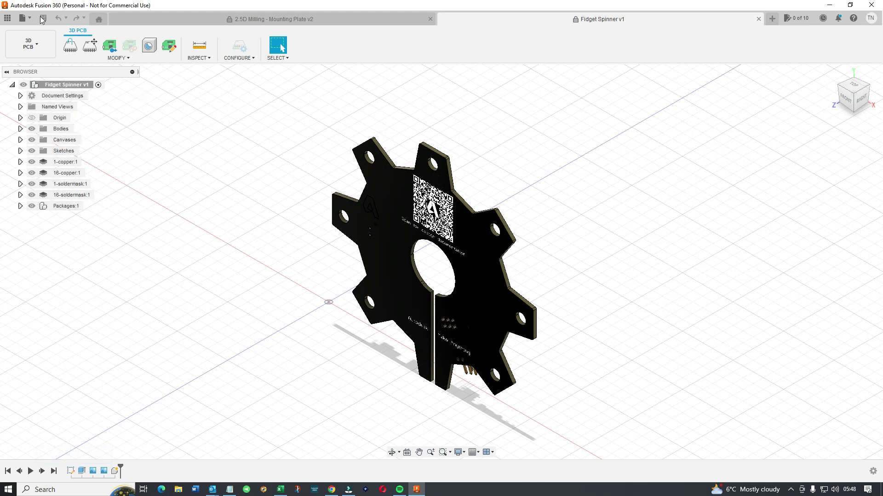
# Open 'Utility Knife v2' from the Design Samples as a third document tab.
pyautogui.click(24, 21)
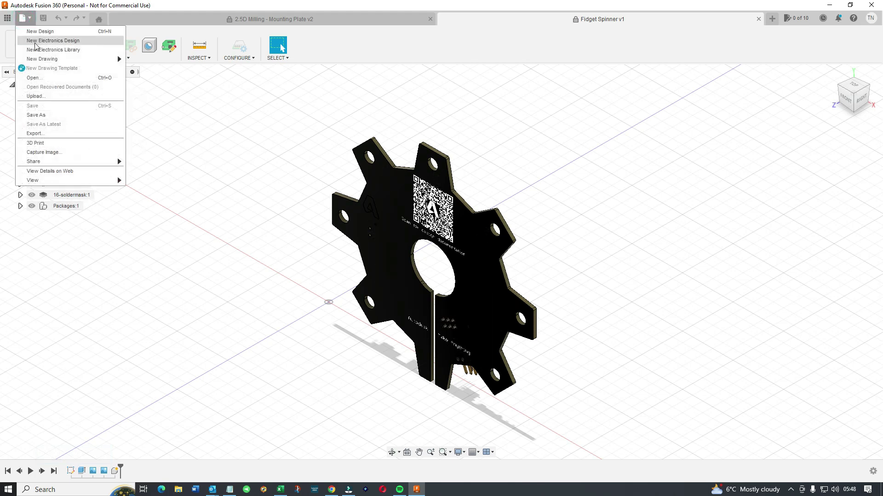
pyautogui.click(33, 78)
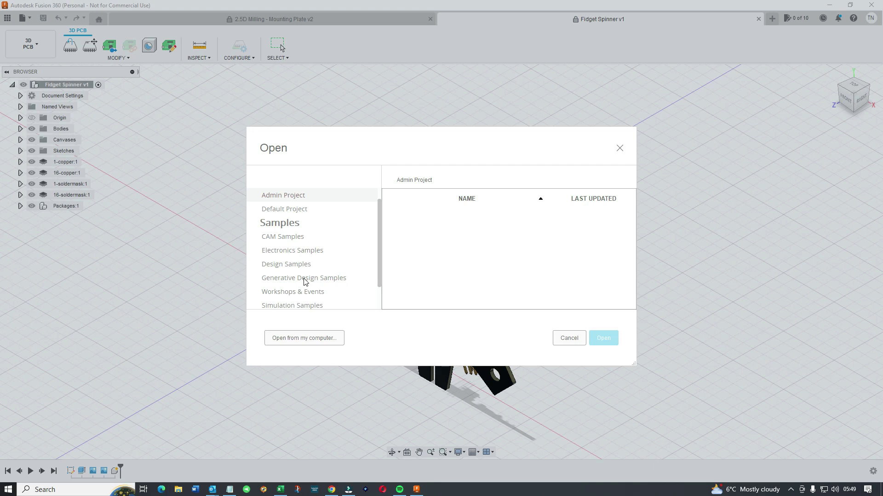
pyautogui.click(306, 253)
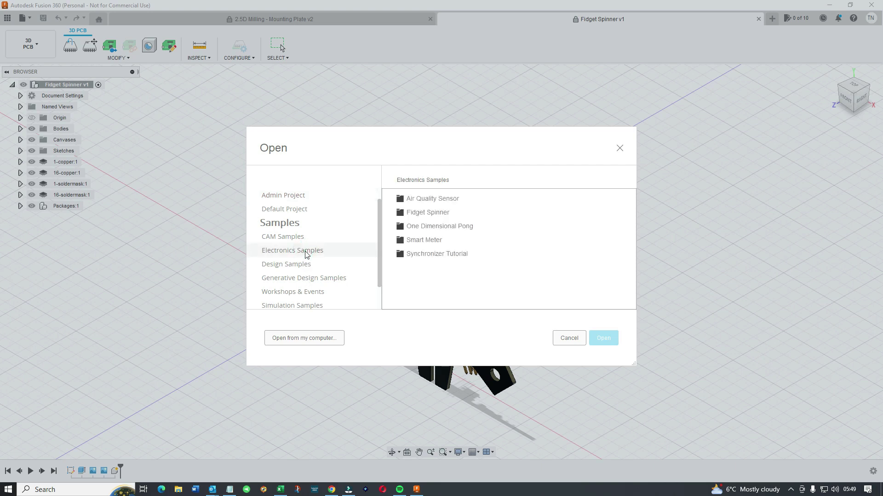
pyautogui.click(293, 267)
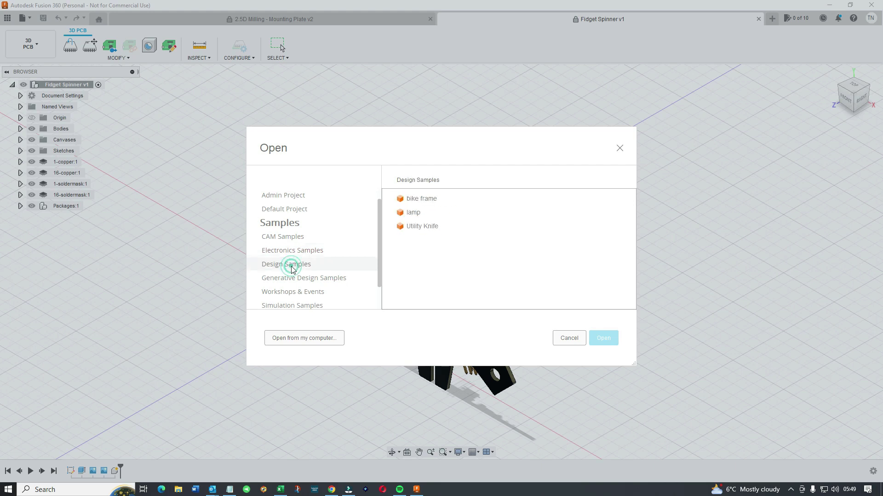
pyautogui.doubleClick(422, 227)
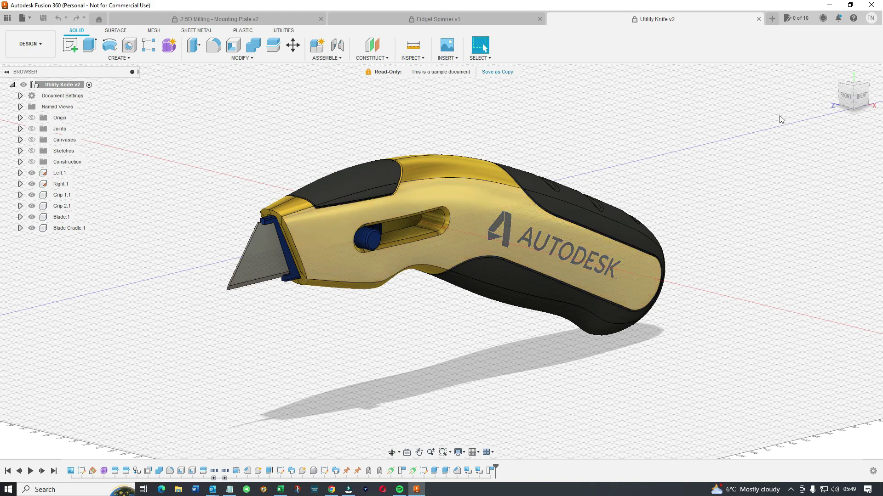
# Step the knife through right, front, left, top and bottom views with the ViewCube, ending on right.
pyautogui.click(861, 98)
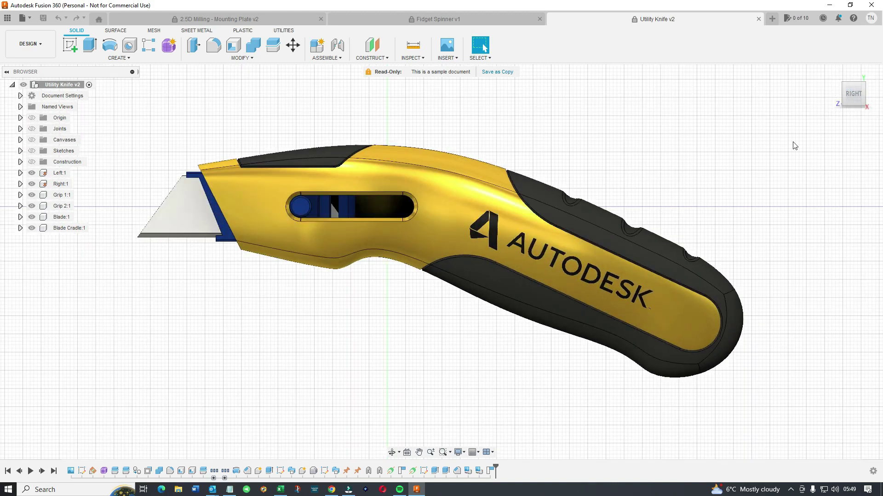
pyautogui.click(837, 95)
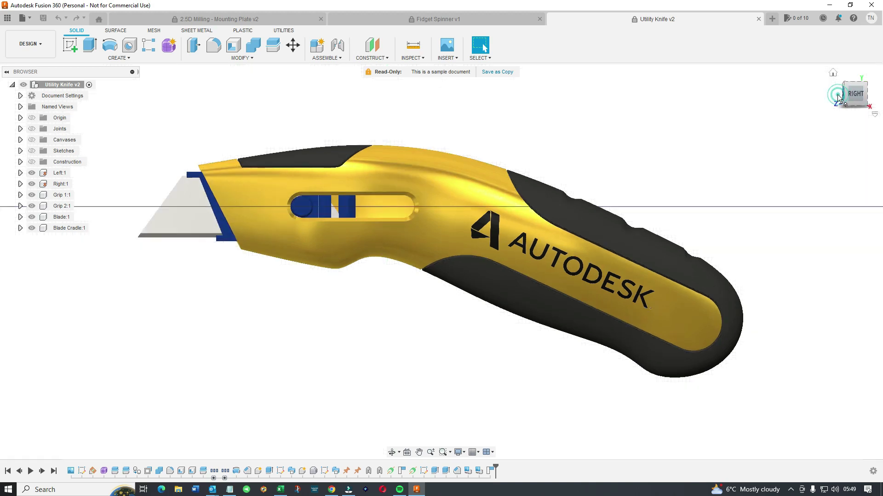
pyautogui.click(838, 95)
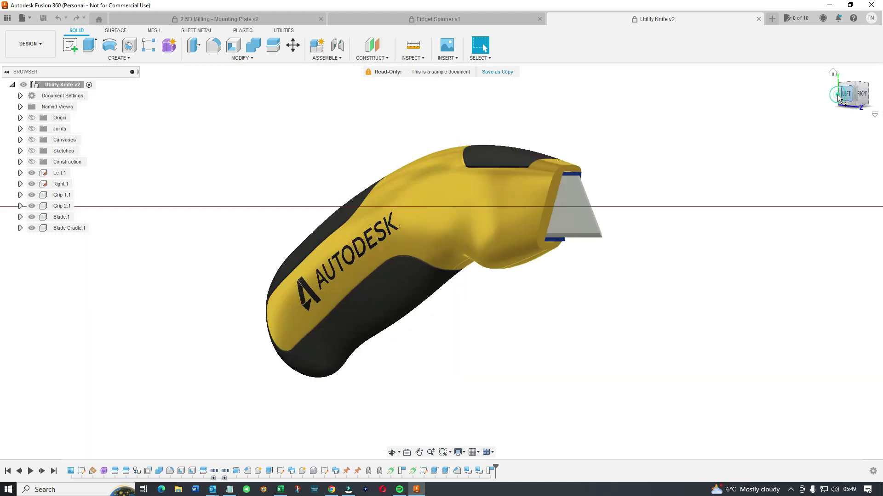
pyautogui.click(853, 78)
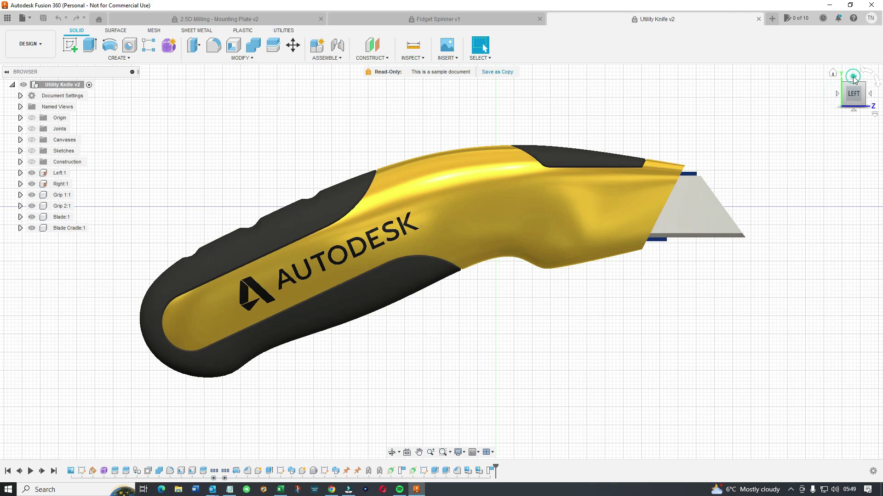
pyautogui.click(853, 78)
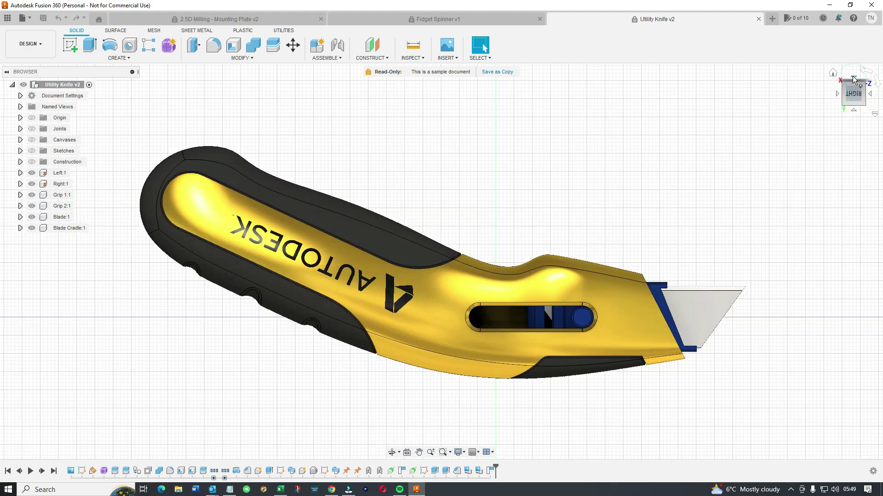
pyautogui.click(853, 78)
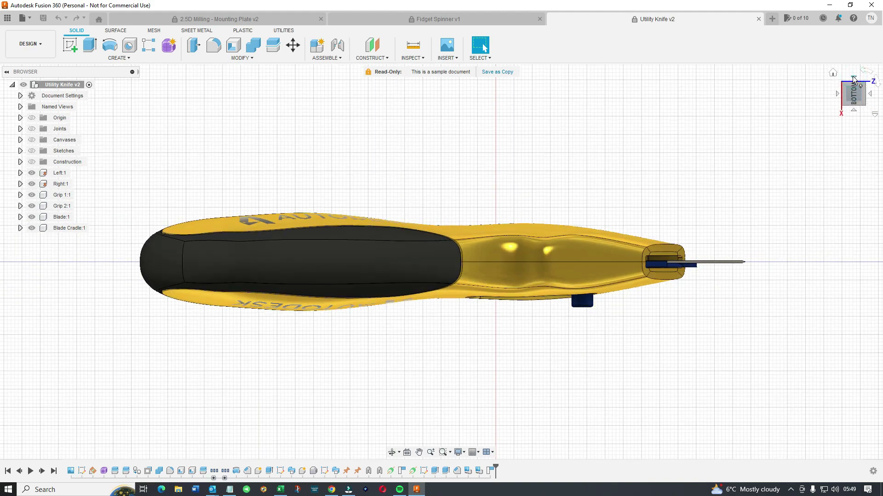
pyautogui.click(854, 78)
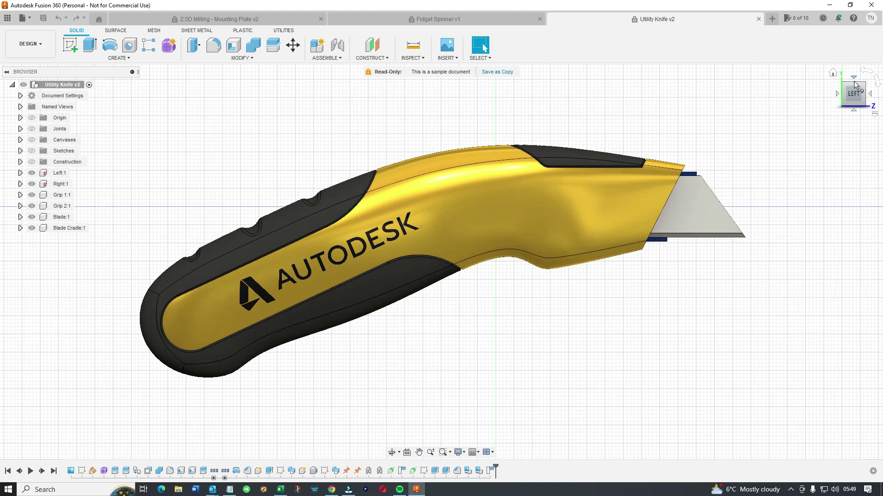
pyautogui.click(871, 95)
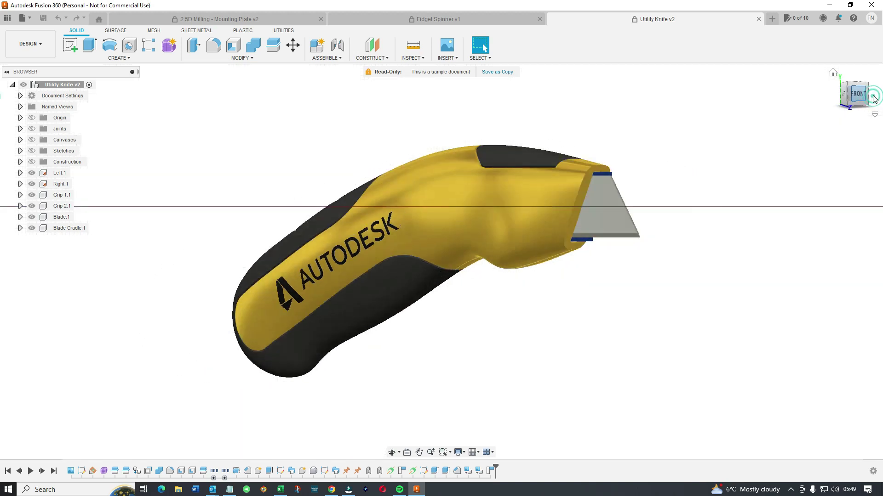
pyautogui.click(871, 95)
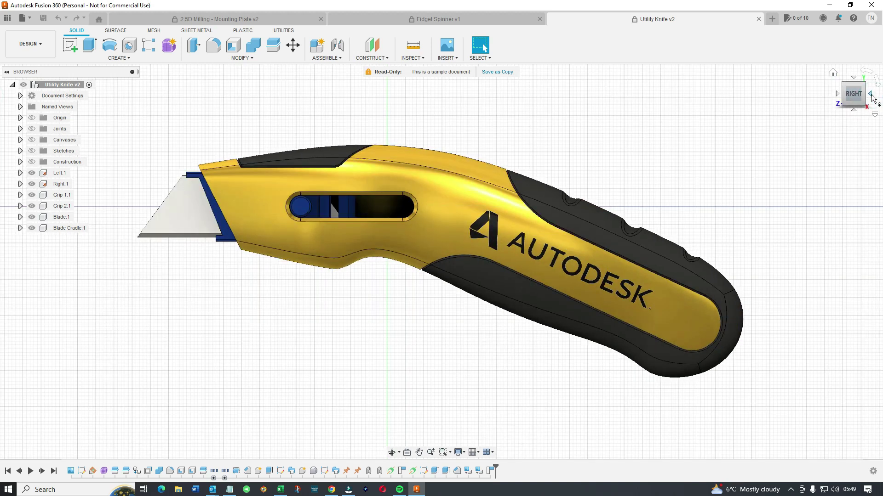
# Open the 'GE Bracket v1' sample from the Generative Design Samples.
pyautogui.click(22, 18)
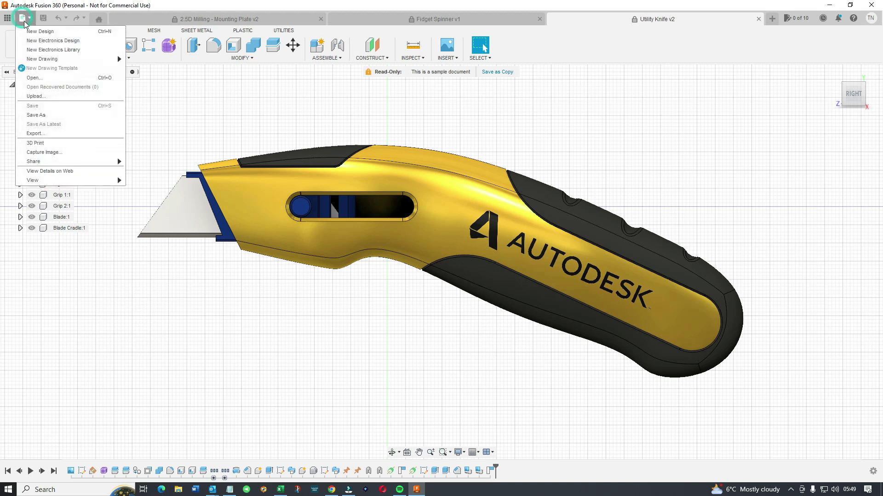
pyautogui.click(41, 78)
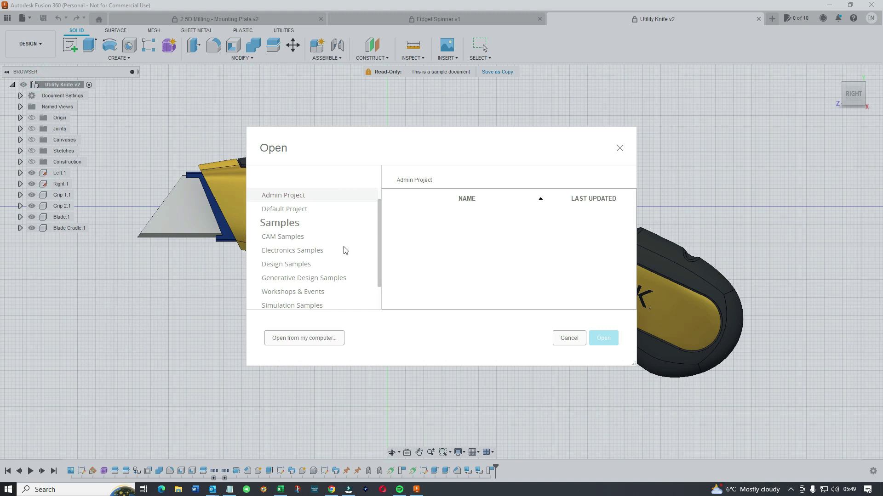
pyautogui.click(282, 279)
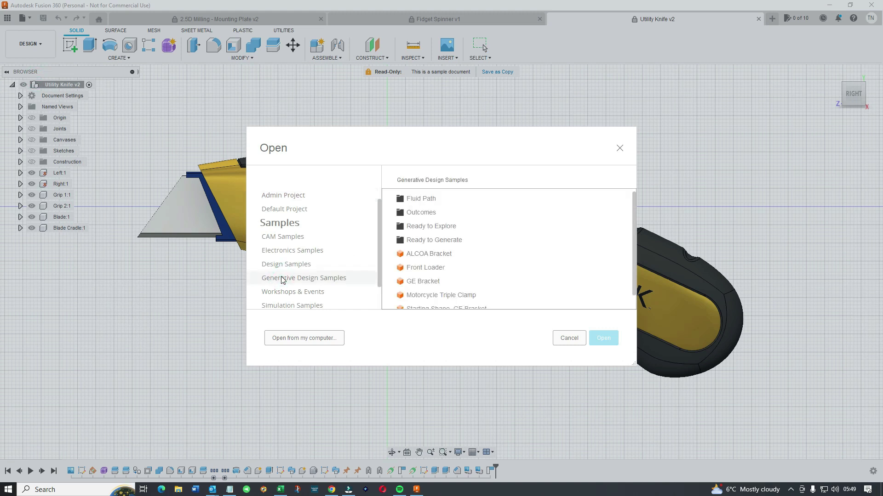
pyautogui.scroll(-1, 462, 278)
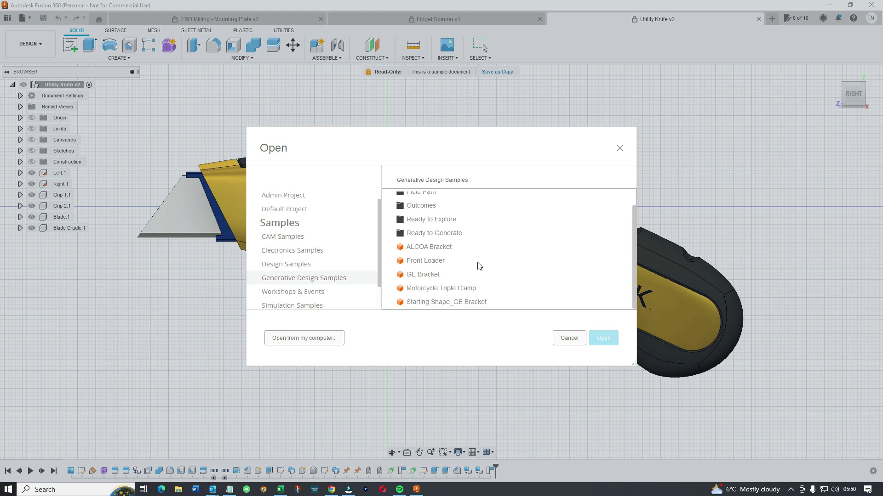
pyautogui.doubleClick(425, 275)
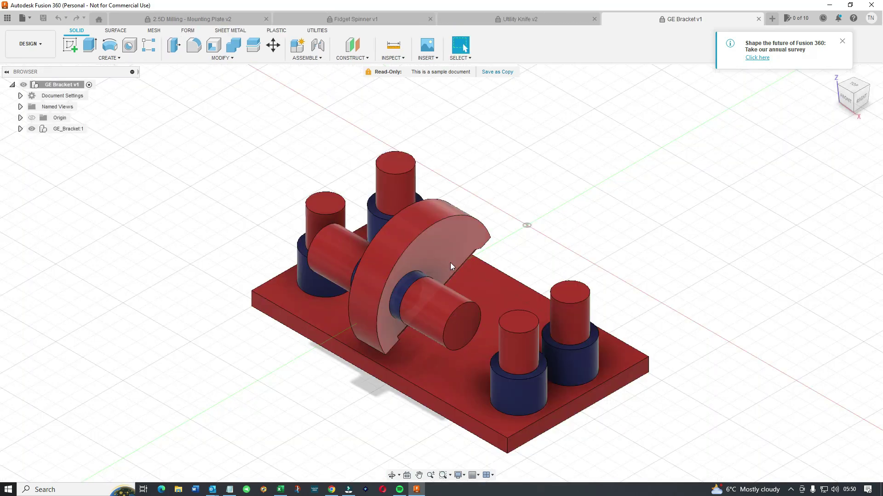
# View the bracket from its right side, underside, left side and front with the ViewCube.
pyautogui.click(860, 100)
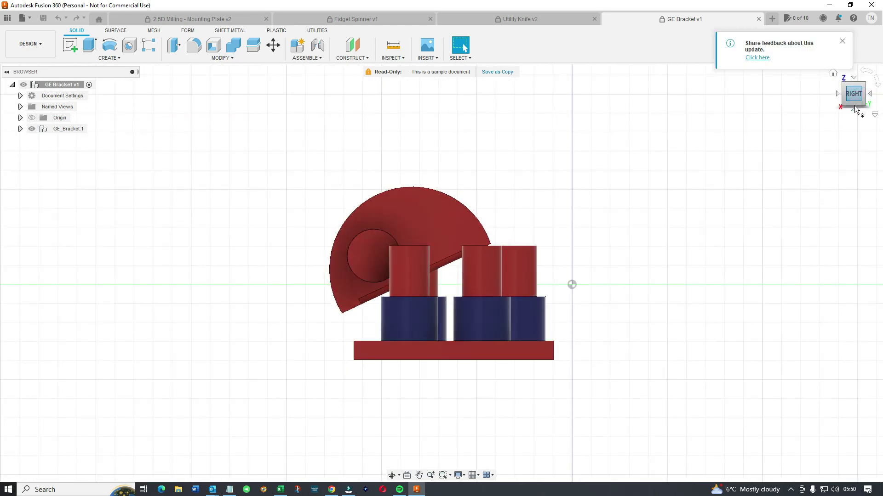
pyautogui.click(853, 111)
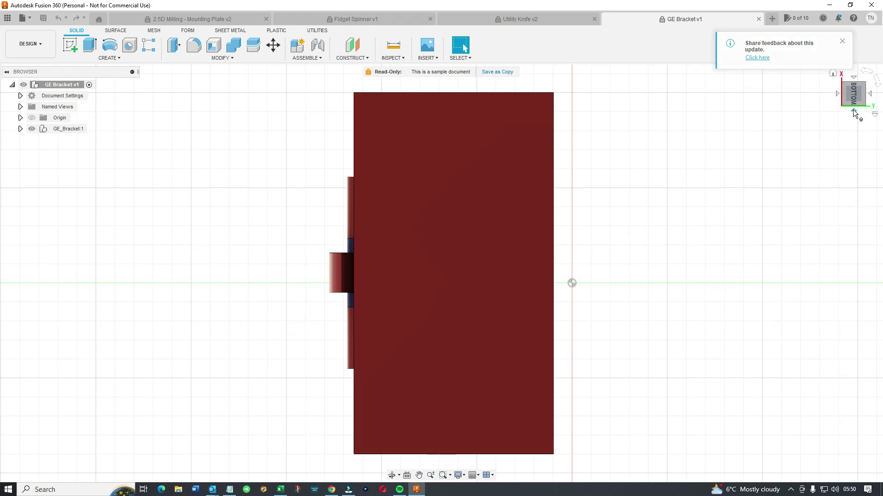
pyautogui.click(853, 111)
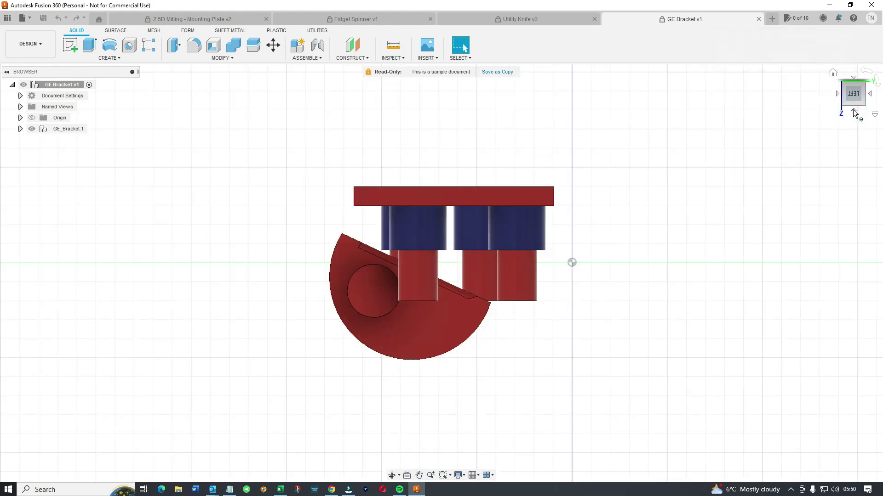
pyautogui.click(837, 94)
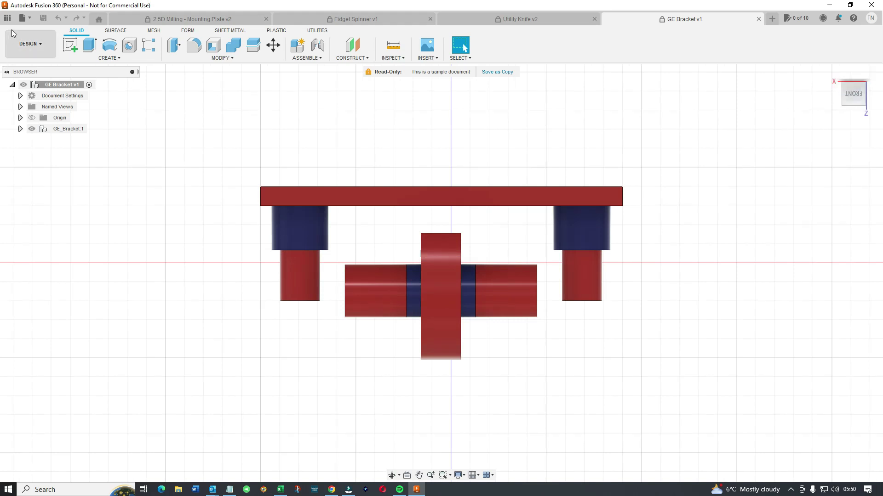
pyautogui.click(21, 18)
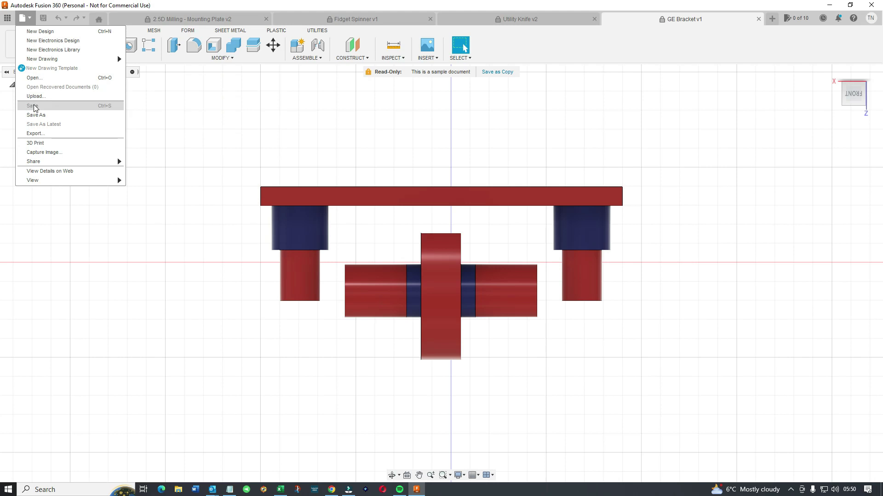
# Open 'Plastic Table v3' from Simulation Samples > 1 - Hands-On Exercises.
pyautogui.click(33, 78)
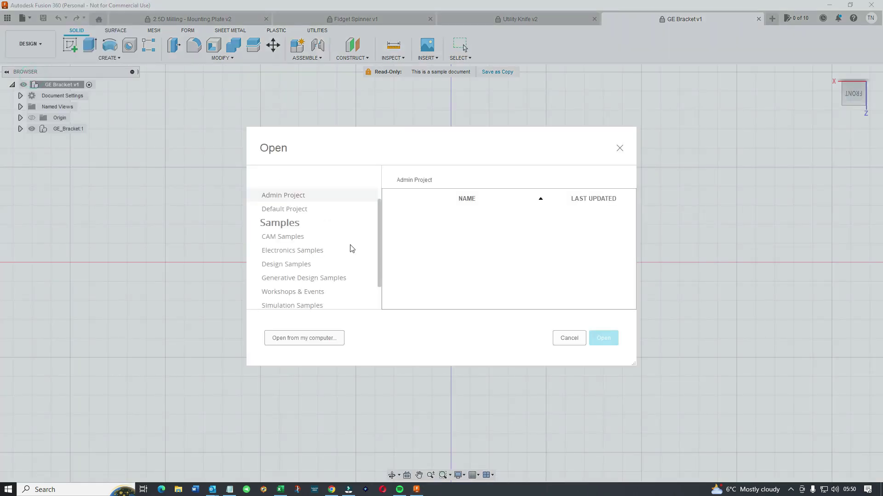
pyautogui.click(300, 280)
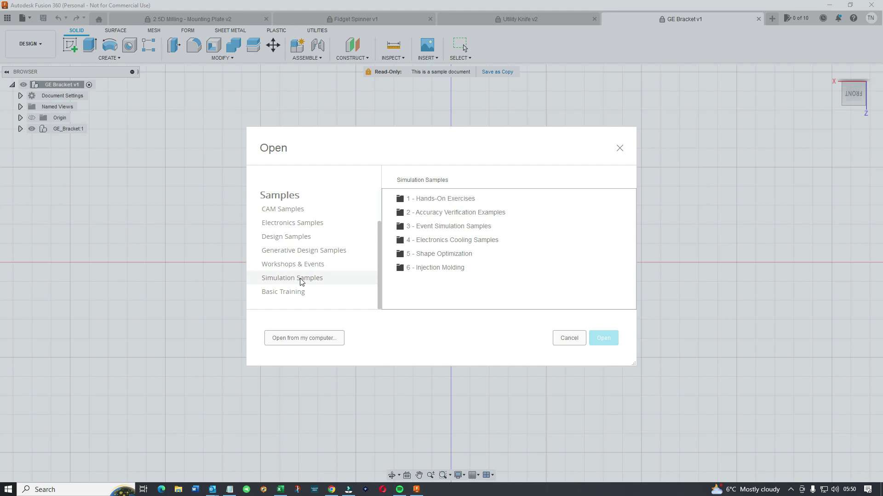
pyautogui.doubleClick(433, 199)
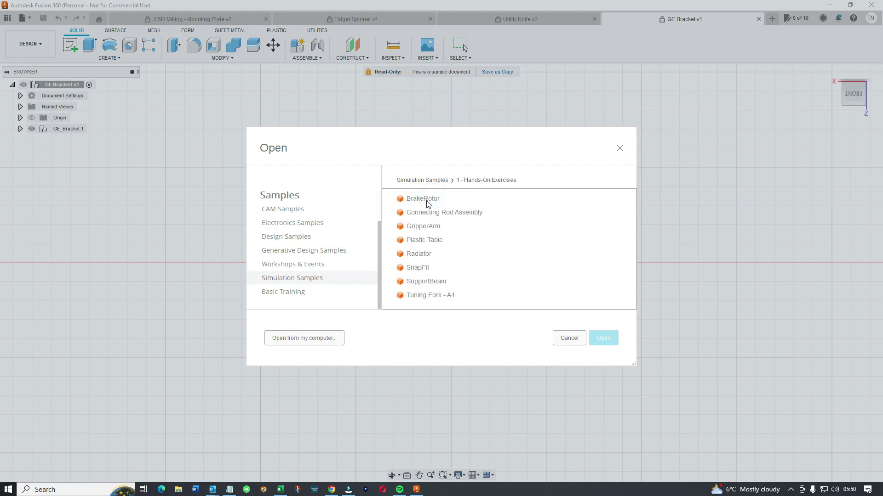
pyautogui.doubleClick(418, 241)
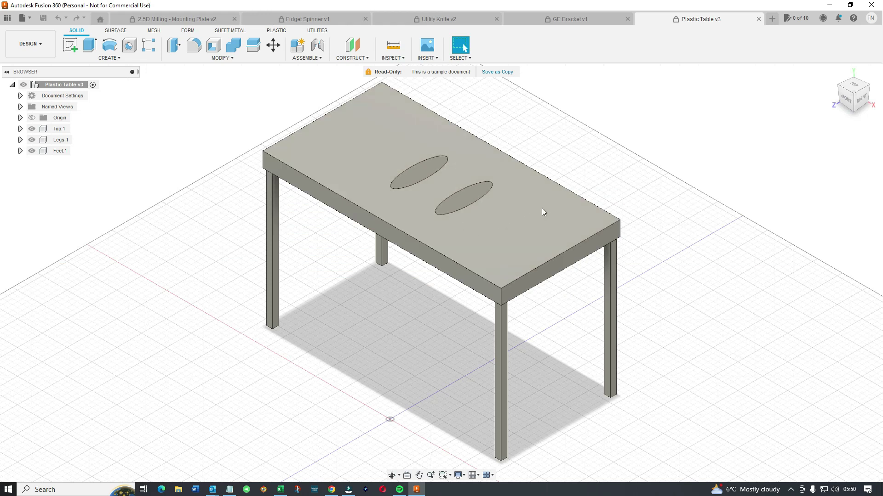
# View the table from right, back and underside, return to Home, then activate Feet:1.
pyautogui.click(862, 100)
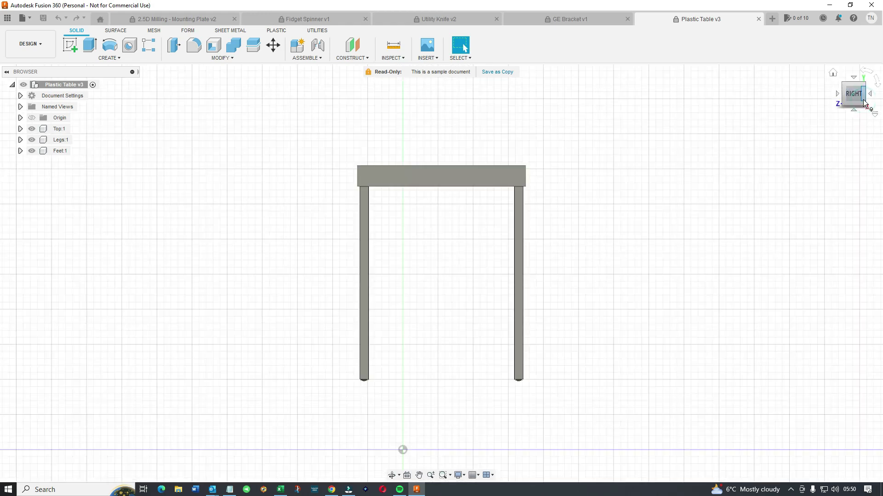
pyautogui.click(864, 103)
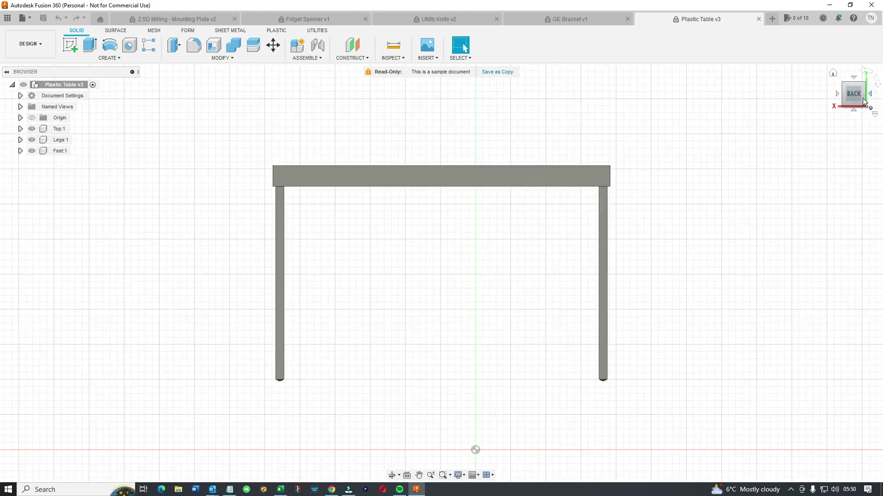
pyautogui.click(854, 111)
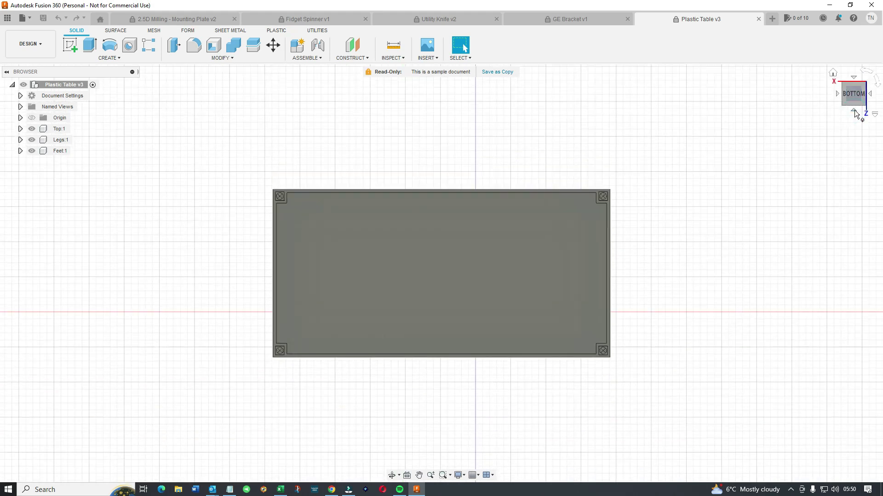
pyautogui.click(833, 73)
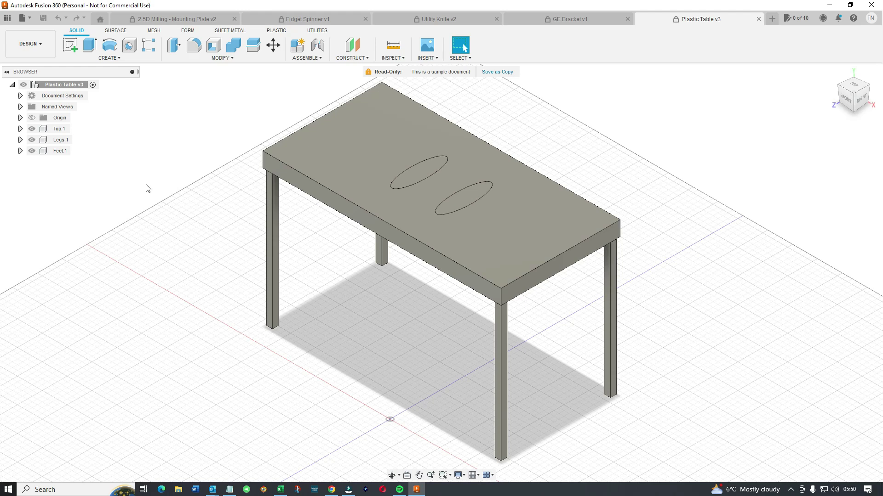
pyautogui.click(59, 151)
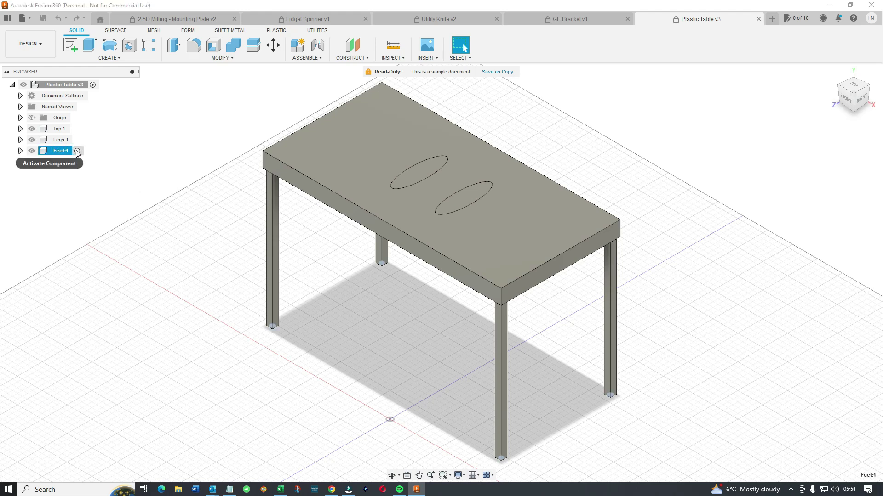
pyautogui.click(77, 152)
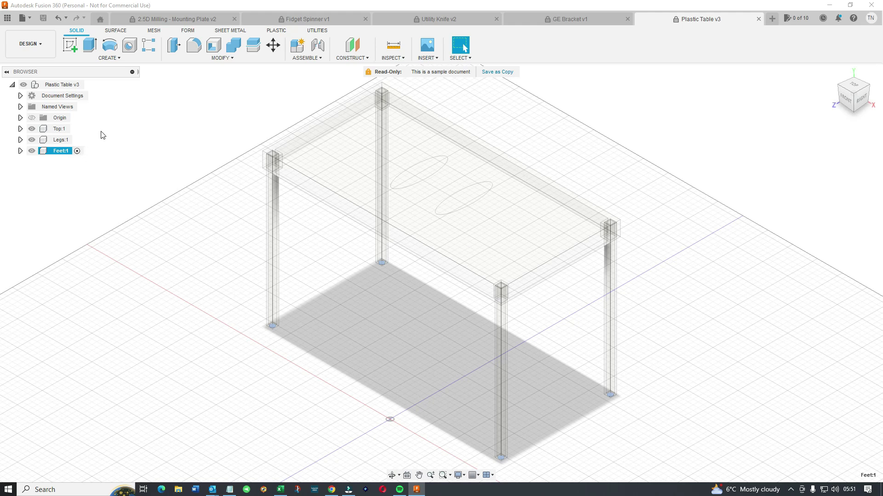
# Create a new empty Untitled design with File > New Design, staying in the Design workspace.
pyautogui.click(38, 44)
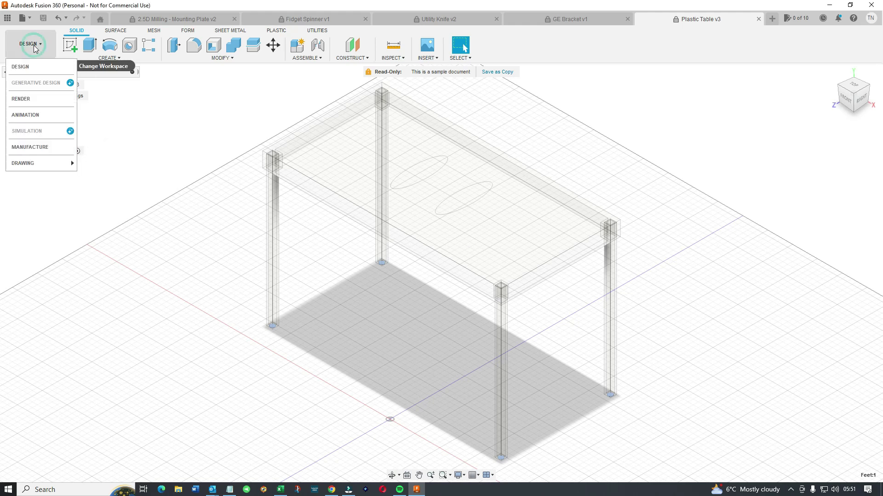
pyautogui.click(28, 73)
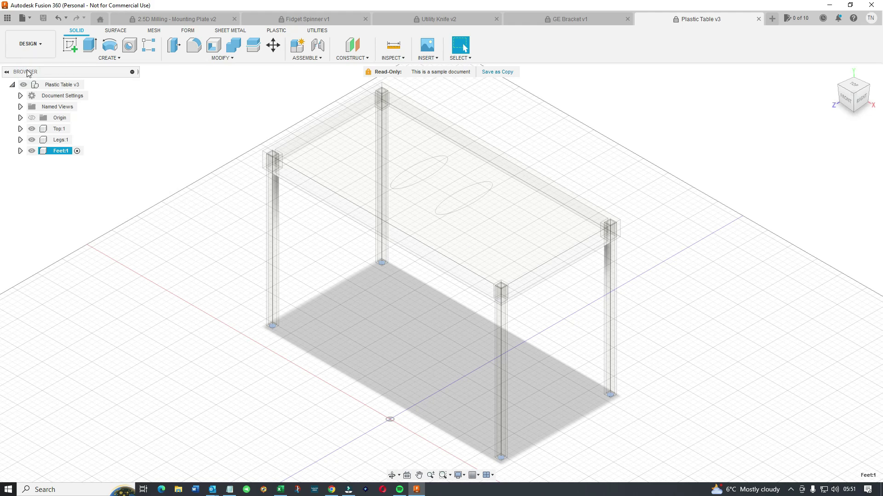
pyautogui.click(41, 48)
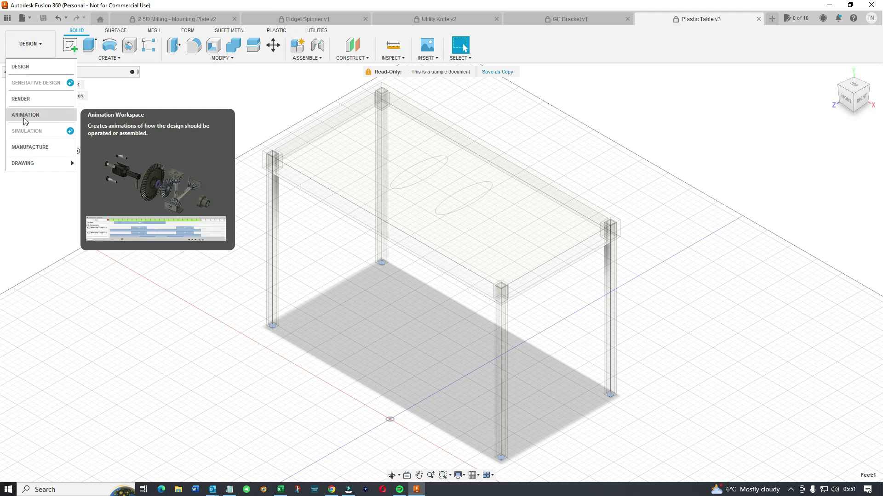
pyautogui.moveTo(29, 165)
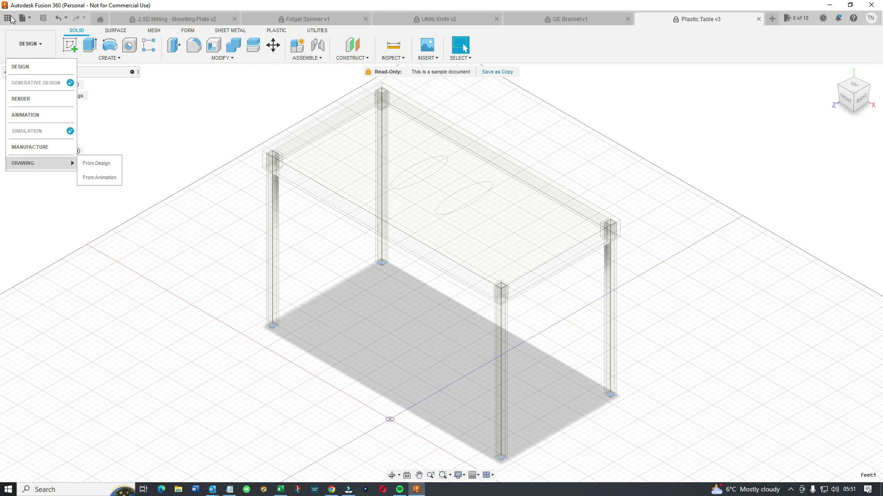
pyautogui.click(30, 20)
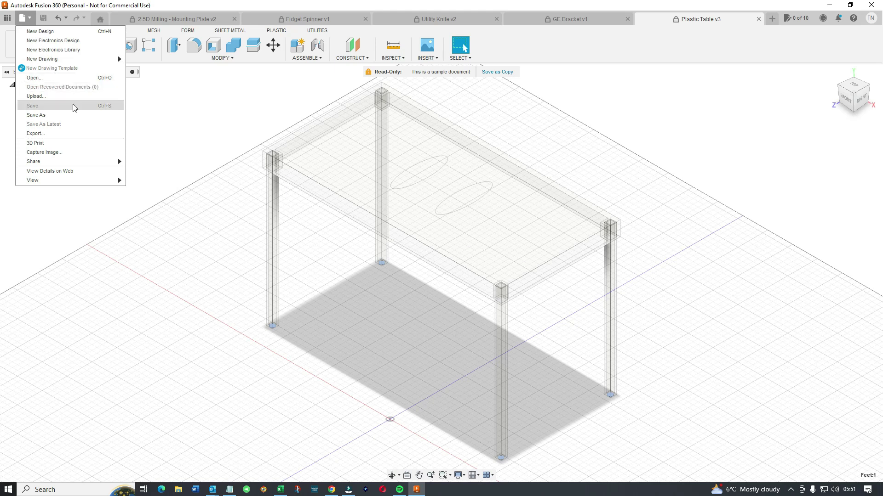
pyautogui.click(46, 33)
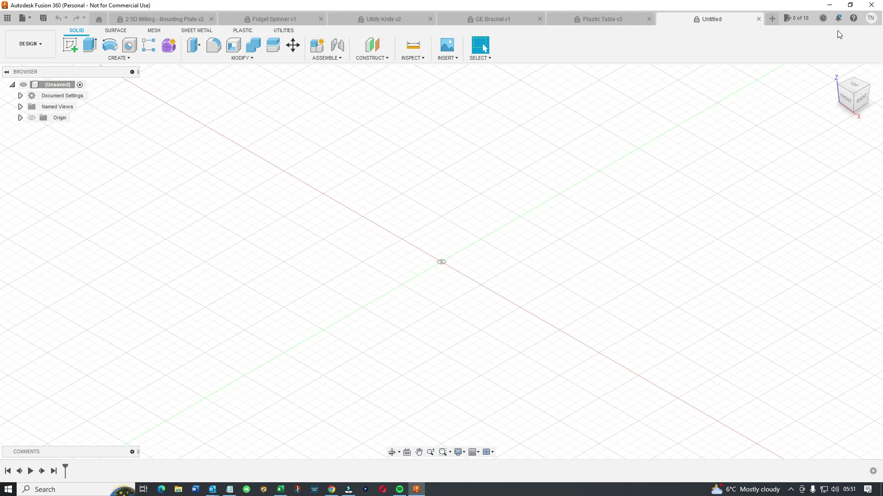
# Close the 2.5D Milling, Fidget Spinner v1, GE Bracket v1 and Plastic Table v3 tabs.
pyautogui.click(209, 21)
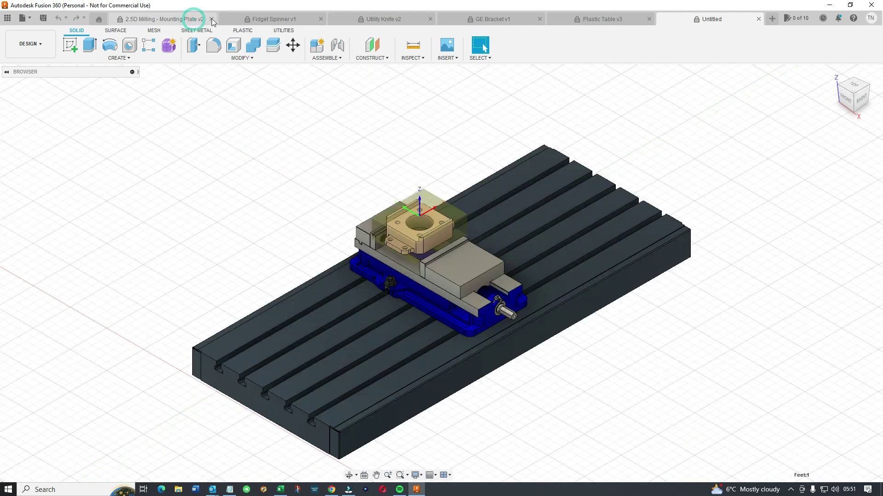
pyautogui.click(211, 20)
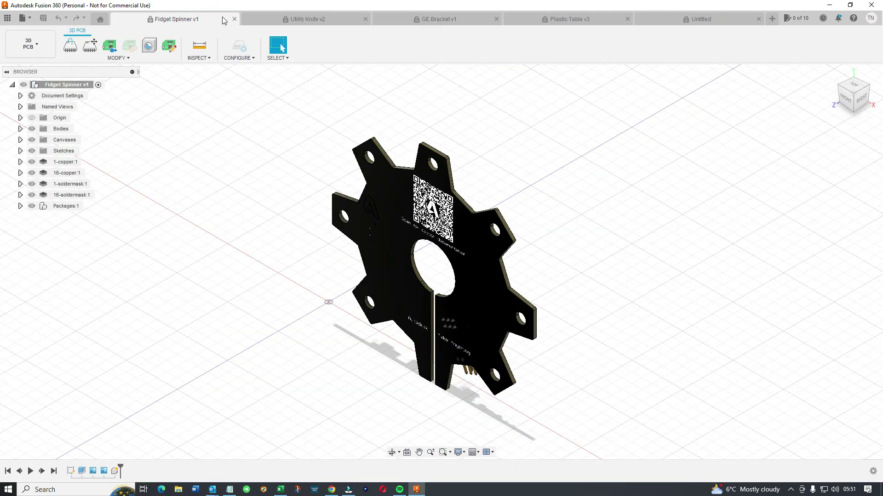
pyautogui.click(235, 19)
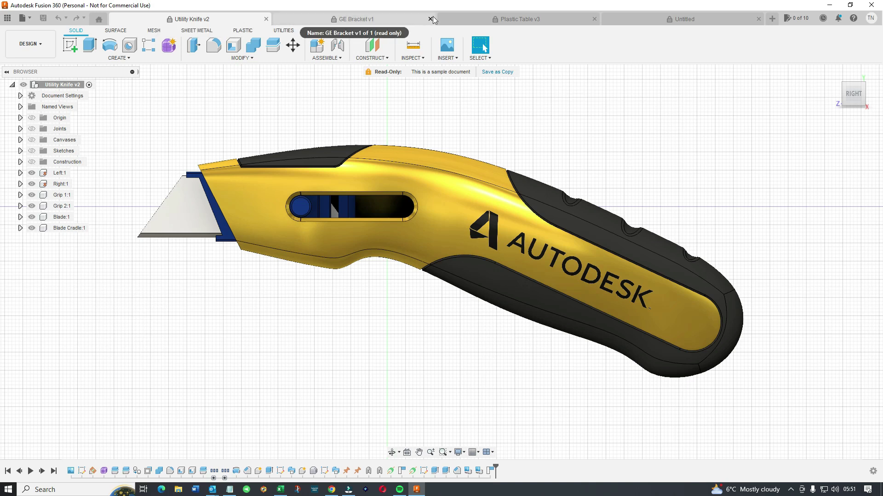
pyautogui.click(431, 18)
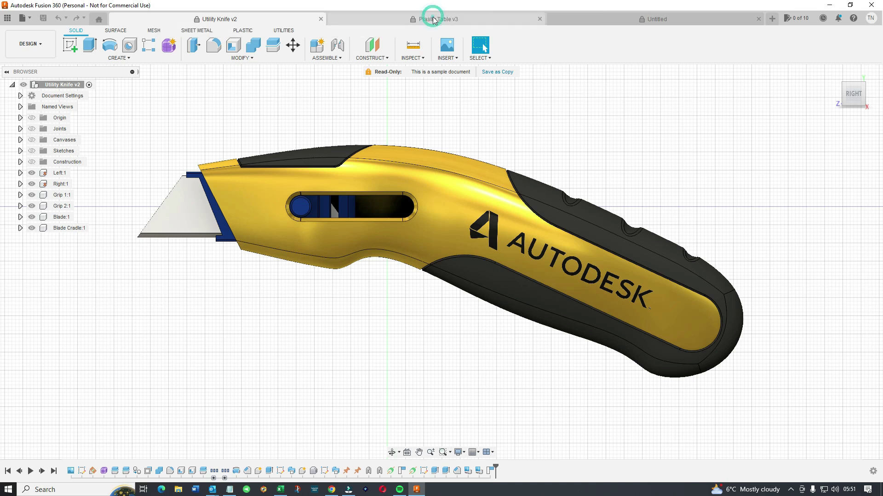
pyautogui.click(540, 19)
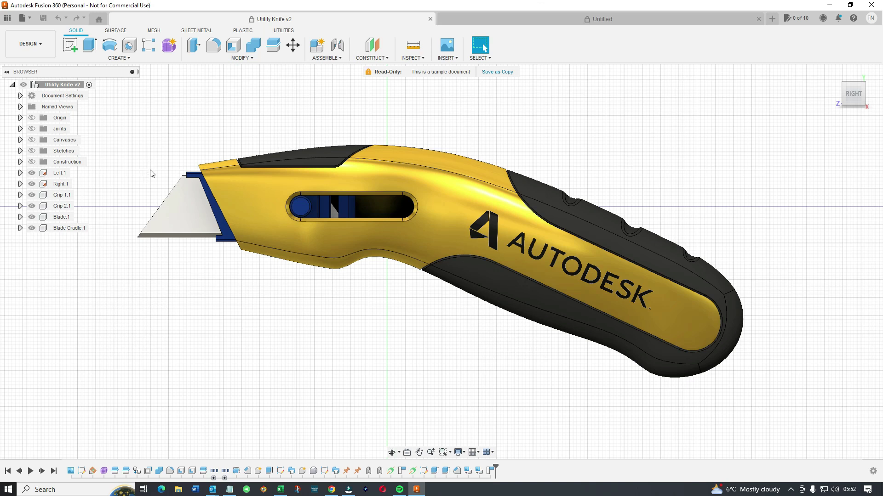
pyautogui.click(870, 20)
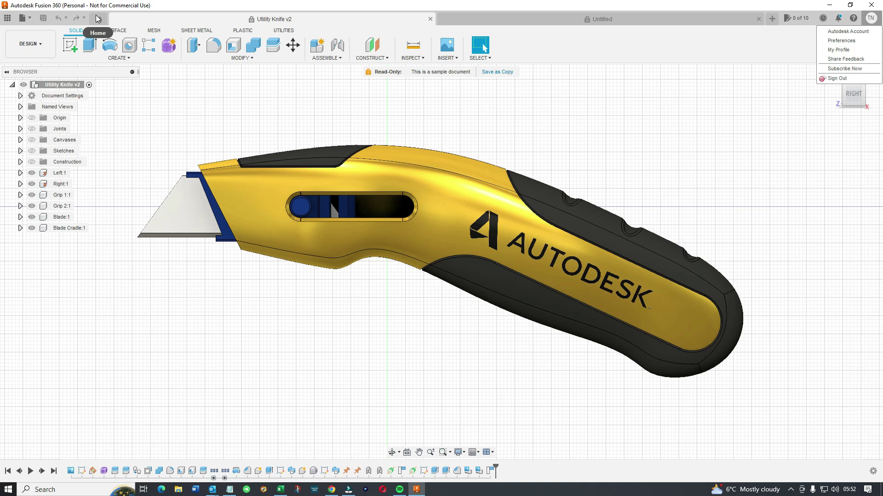
pyautogui.click(7, 19)
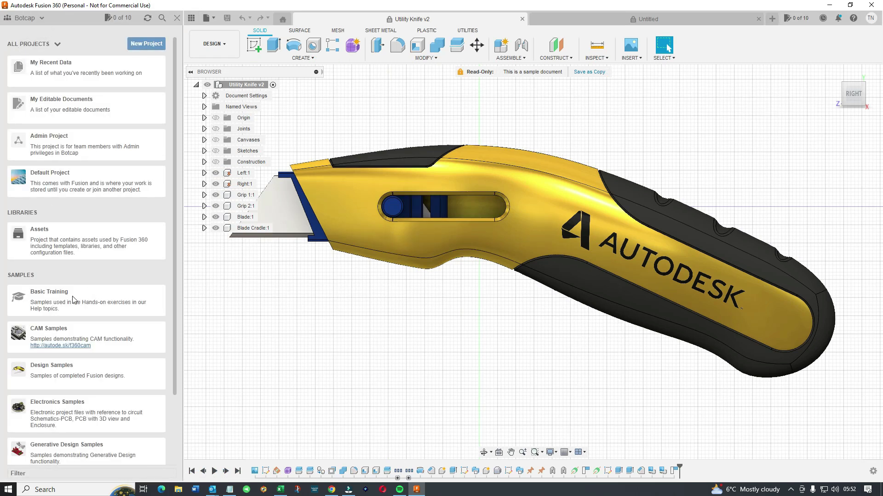
pyautogui.click(48, 294)
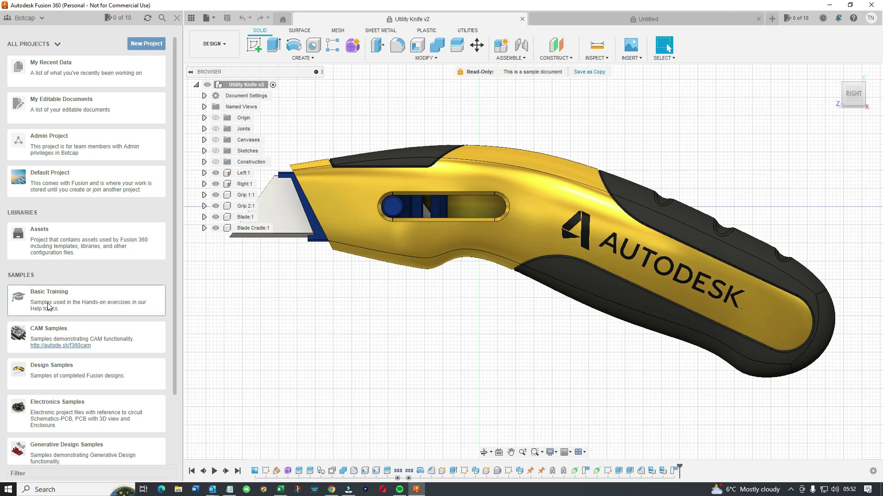
pyautogui.scroll(-3, 48, 305)
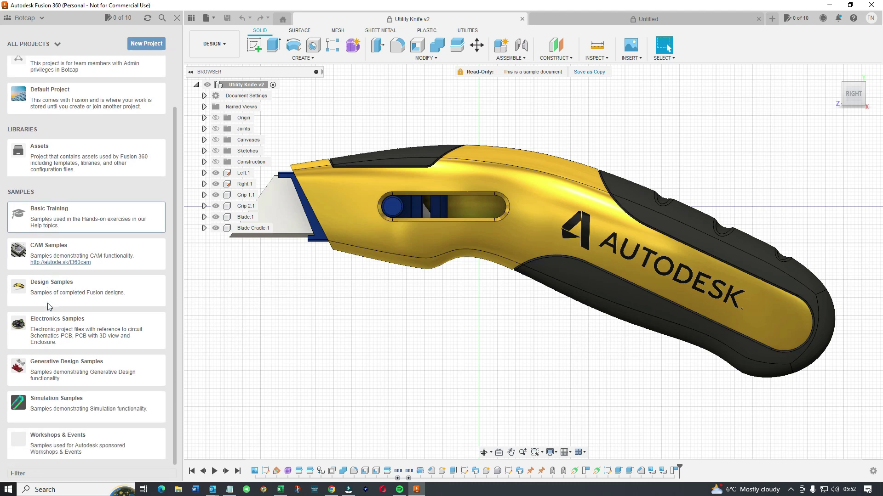
pyautogui.scroll(3, 51, 307)
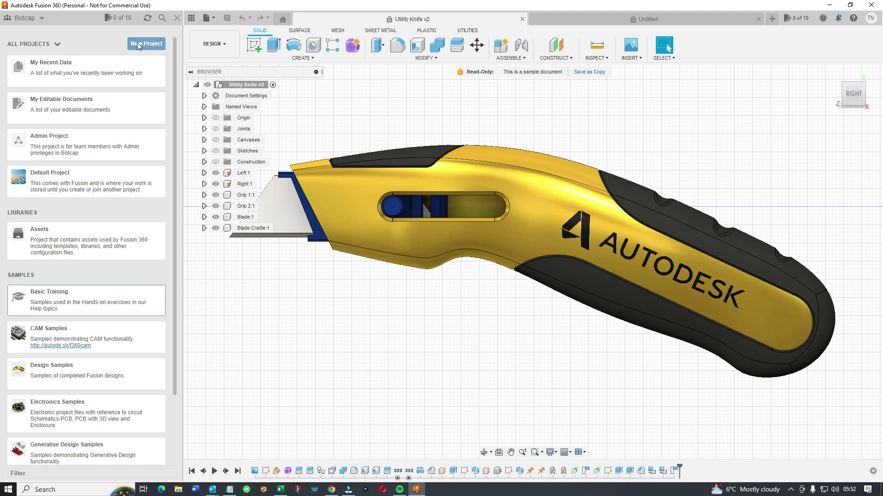
pyautogui.click(178, 19)
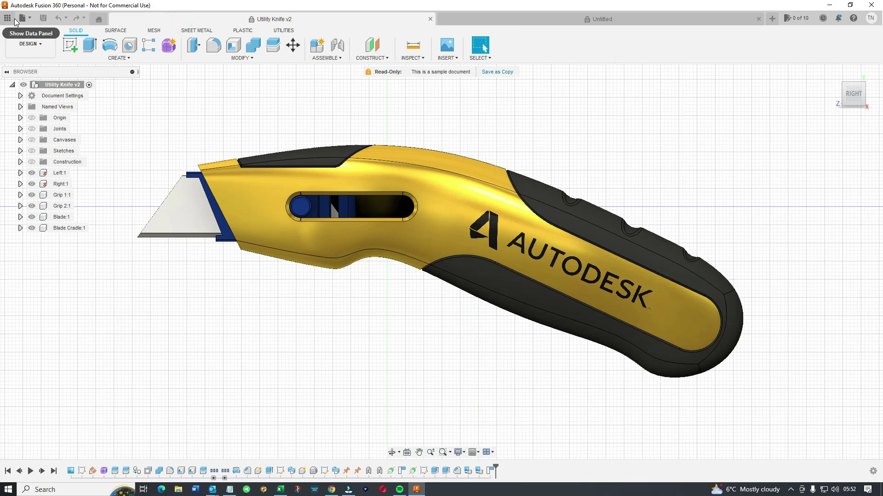
pyautogui.click(31, 19)
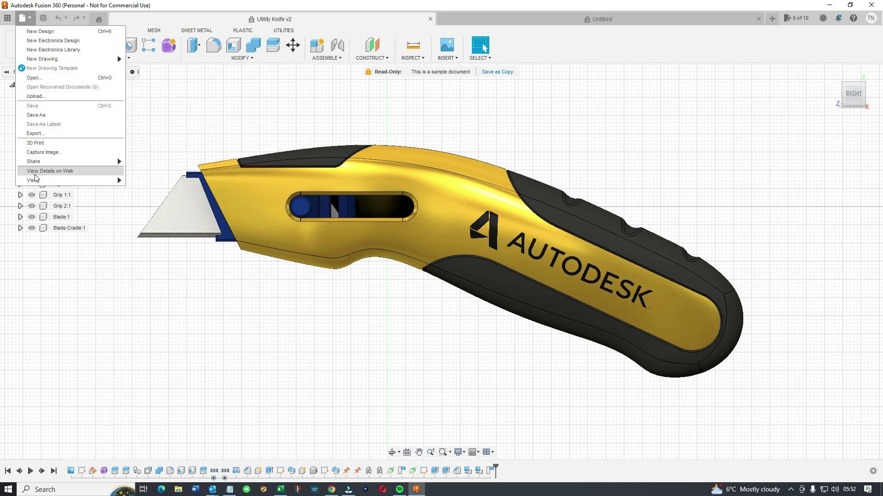
pyautogui.moveTo(36, 180)
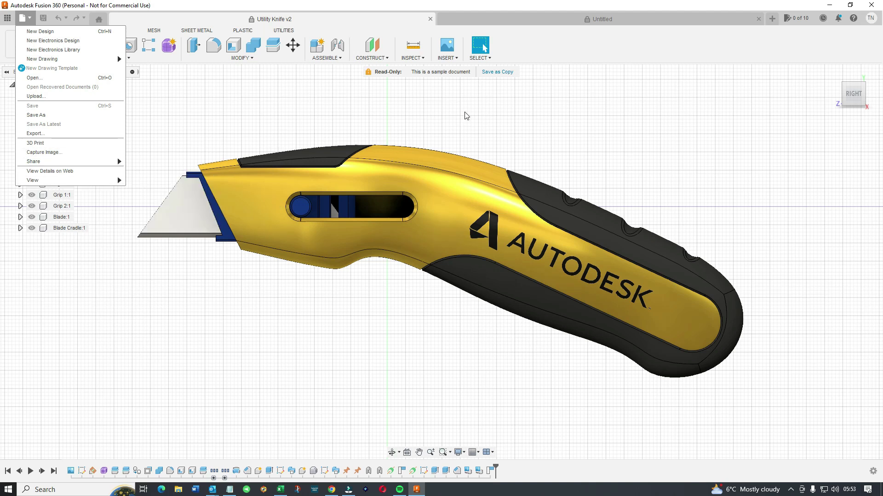
pyautogui.click(283, 33)
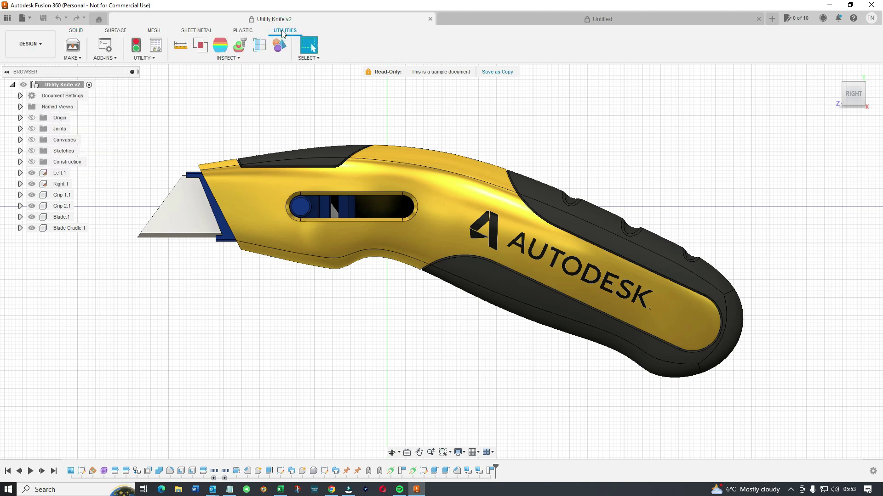
pyautogui.click(243, 31)
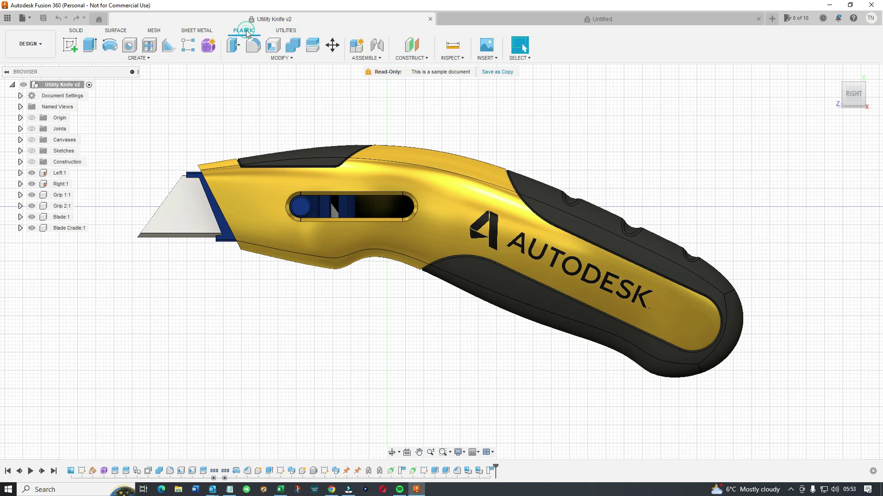
pyautogui.click(188, 31)
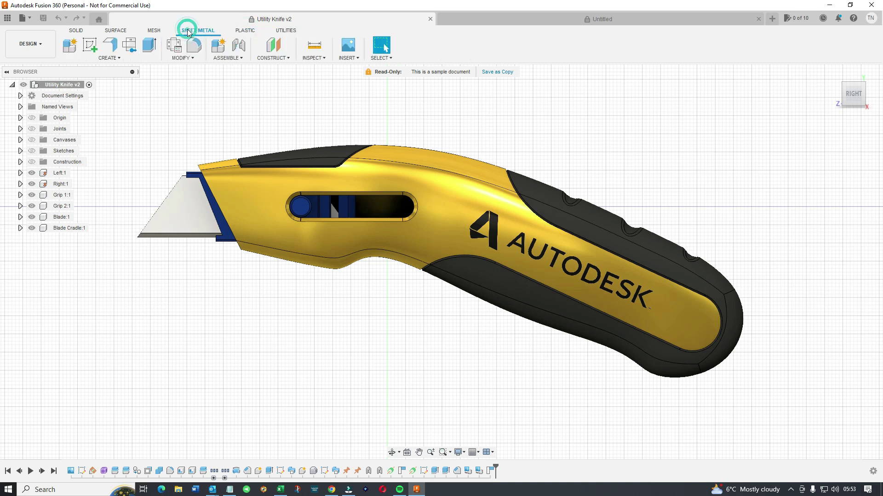
pyautogui.click(156, 33)
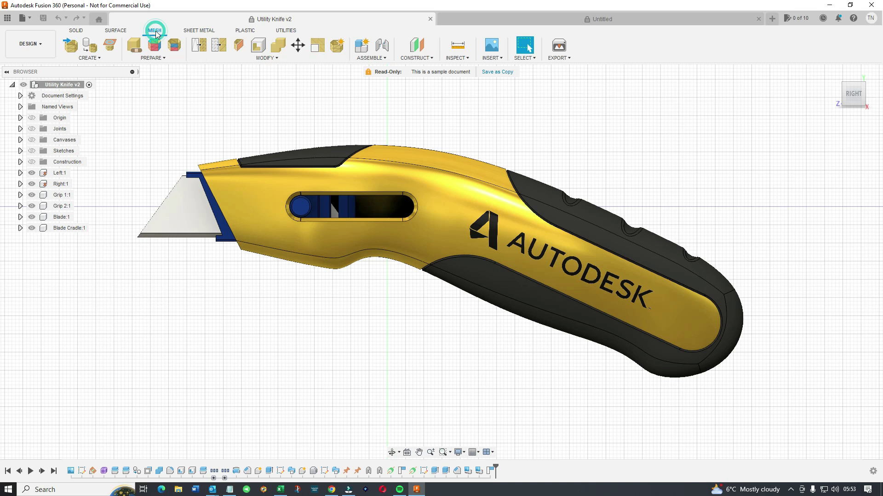
pyautogui.click(115, 31)
pyautogui.click(81, 33)
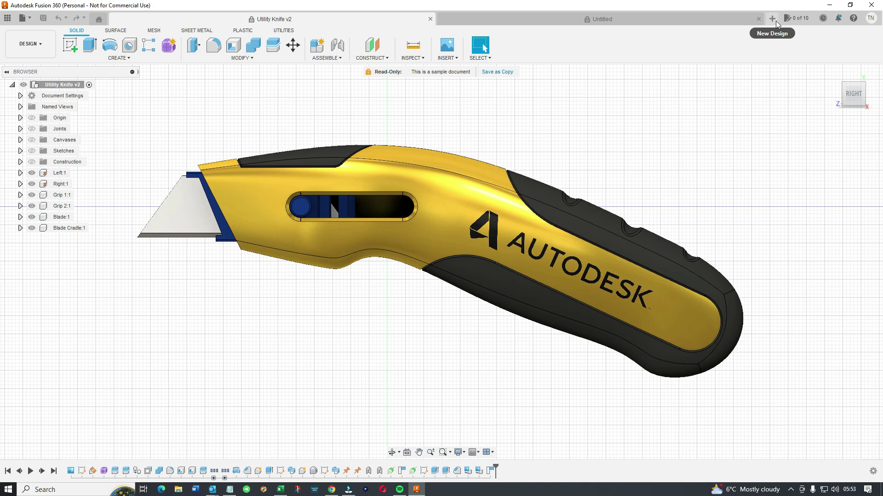
pyautogui.click(853, 18)
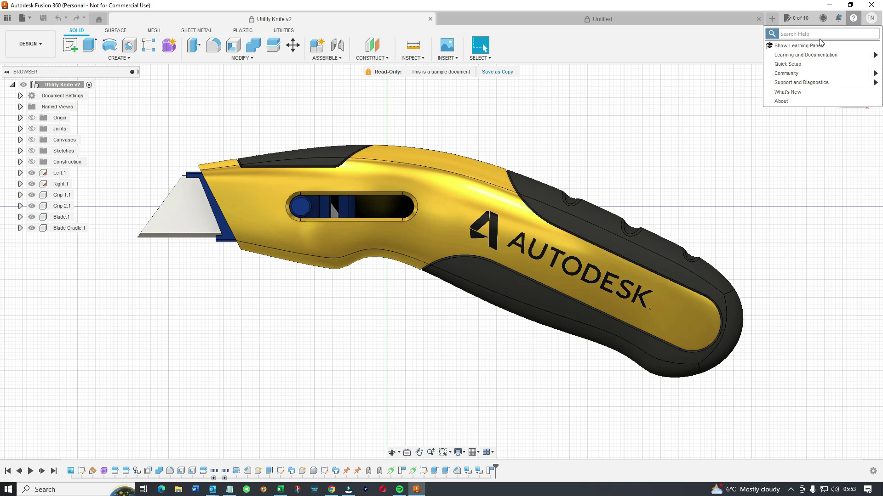
# Show the Learning Panel with its My learning list of Solid tab tasks.
pyautogui.click(805, 46)
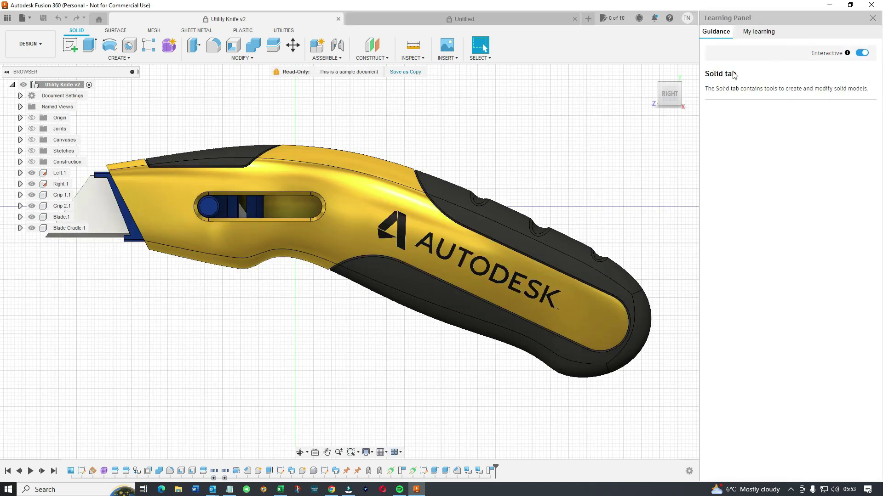
pyautogui.click(522, 230)
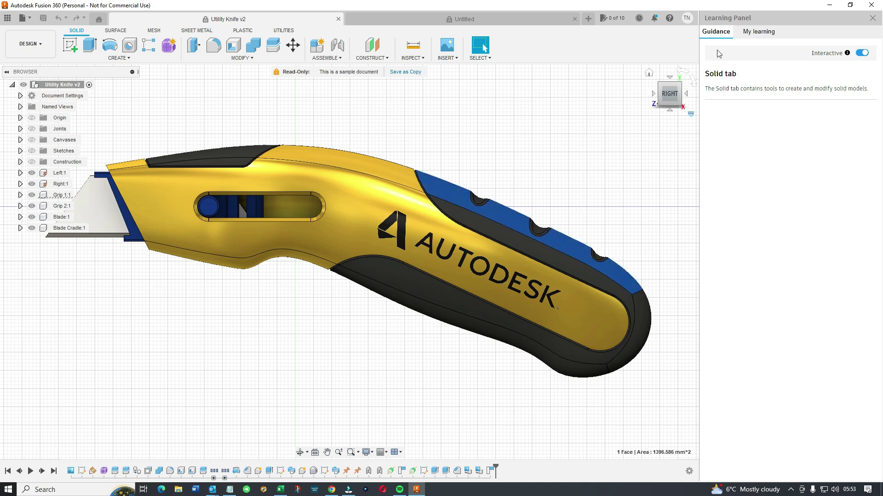
pyautogui.click(751, 35)
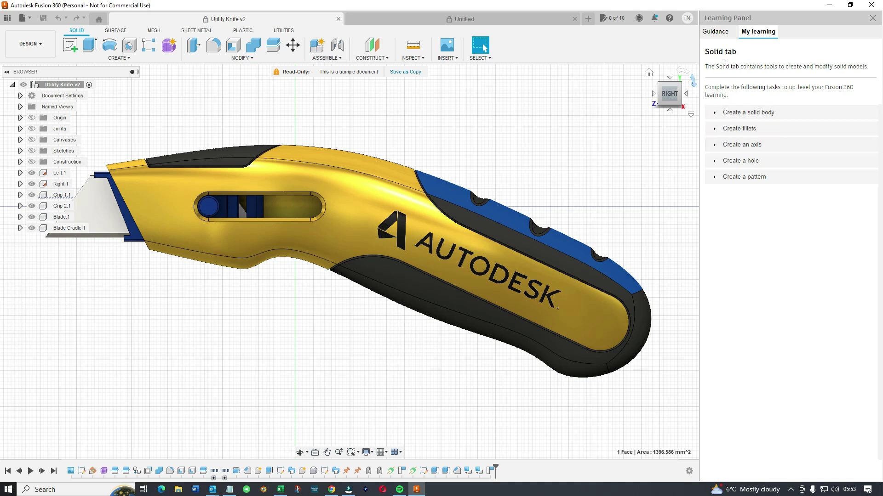
# Expand the Create a pattern task and read through its Circular Pattern steps.
pyautogui.click(731, 178)
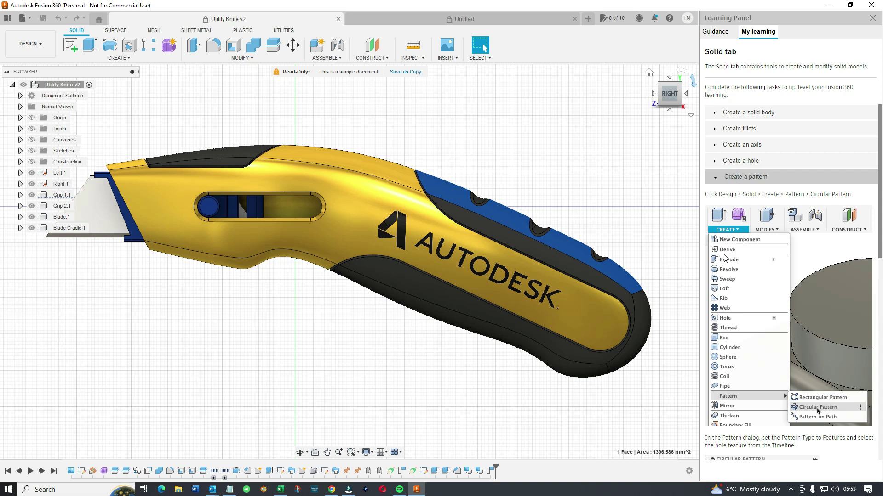
pyautogui.scroll(-1, 740, 251)
pyautogui.scroll(-8, 741, 251)
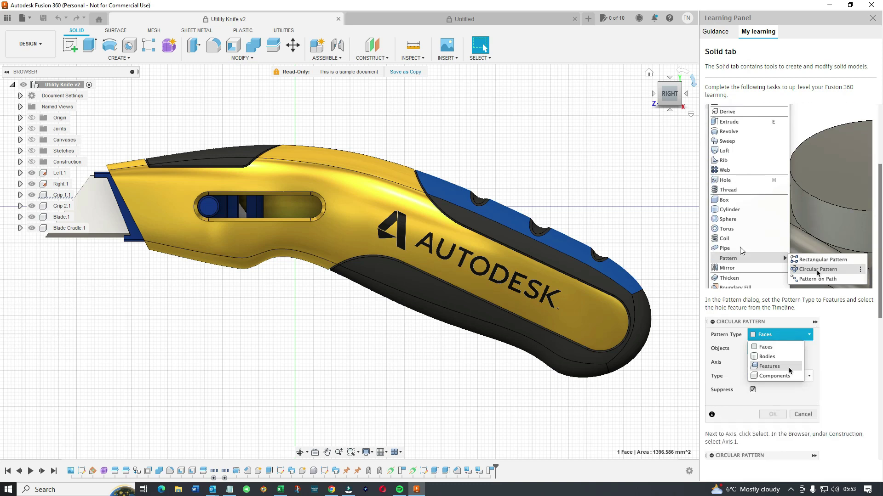
pyautogui.scroll(-6, 742, 249)
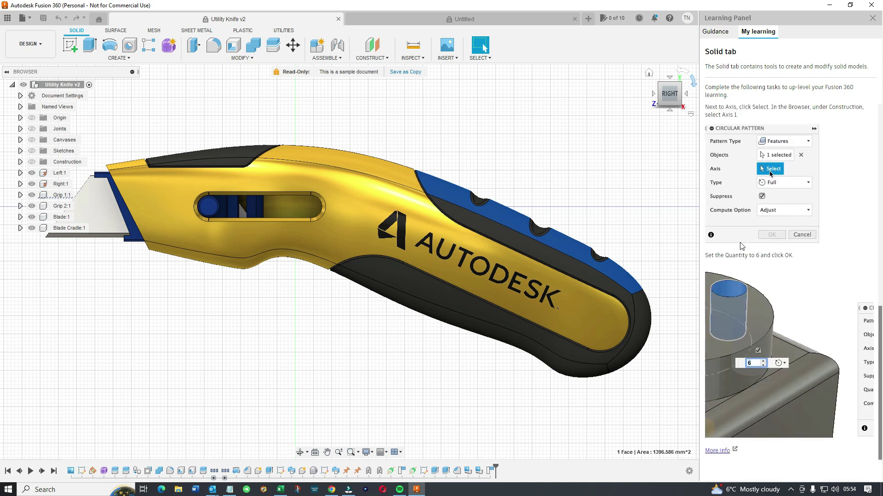
pyautogui.scroll(15, 741, 245)
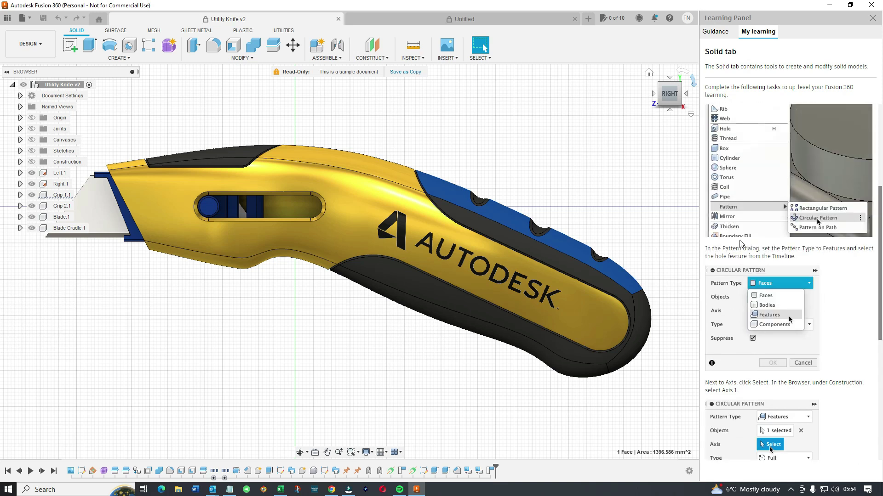
pyautogui.scroll(4, 740, 243)
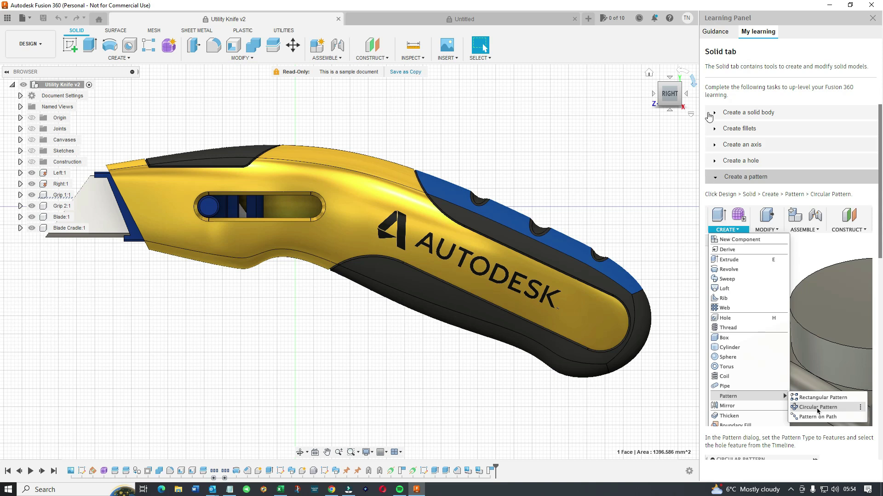
# Toggle between Guidance and My learning, then expand and read the Create a hole task.
pyautogui.click(714, 33)
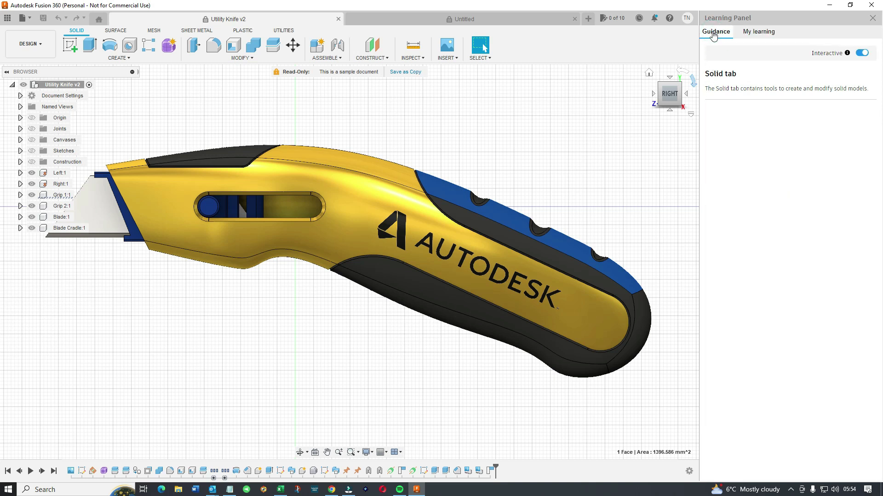
pyautogui.click(751, 32)
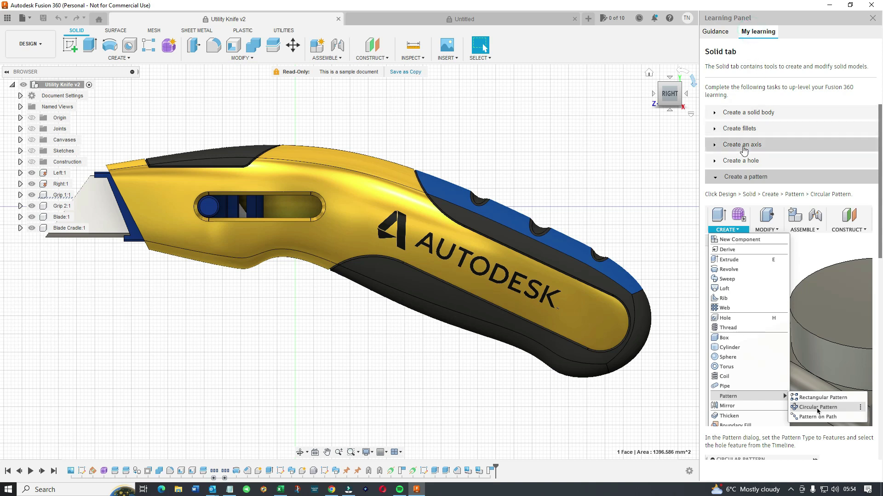
pyautogui.click(748, 160)
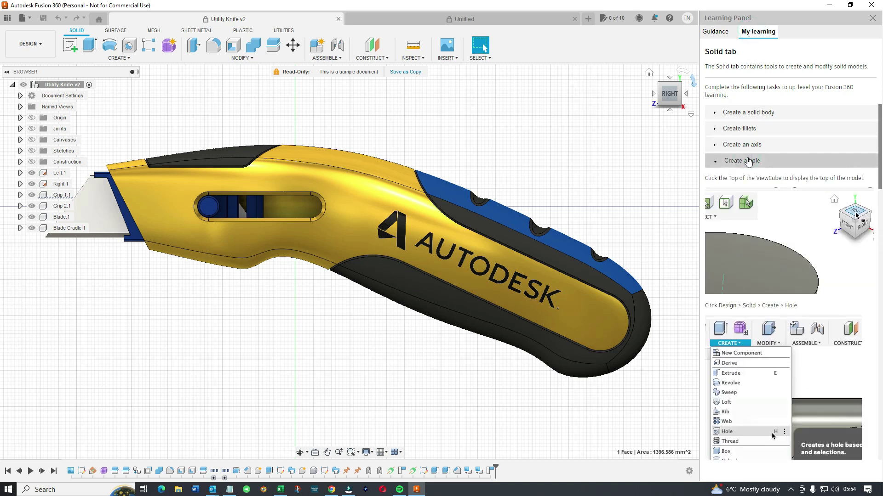
pyautogui.scroll(-6, 777, 281)
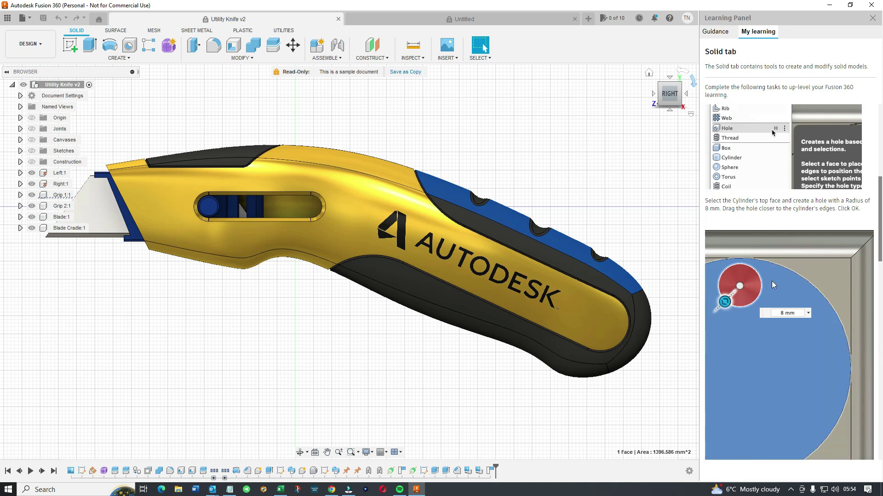
pyautogui.scroll(6, 771, 281)
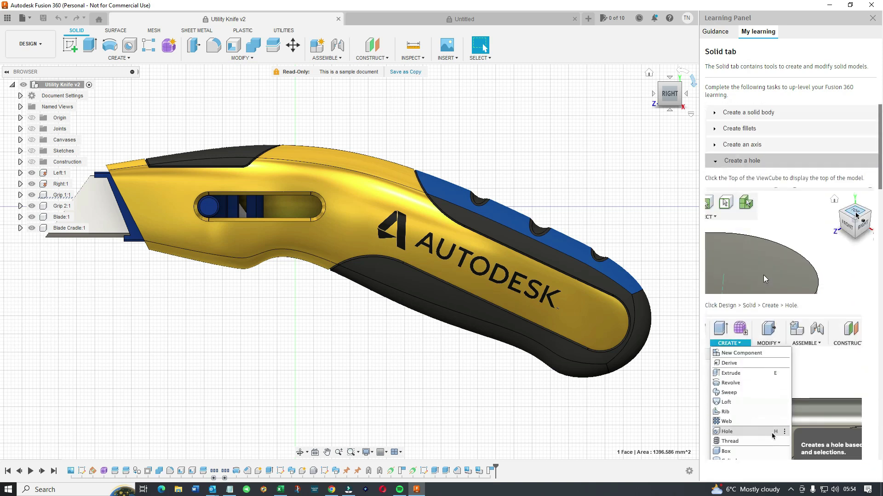
# Expand the Create an axis task and read through its steps.
pyautogui.click(742, 145)
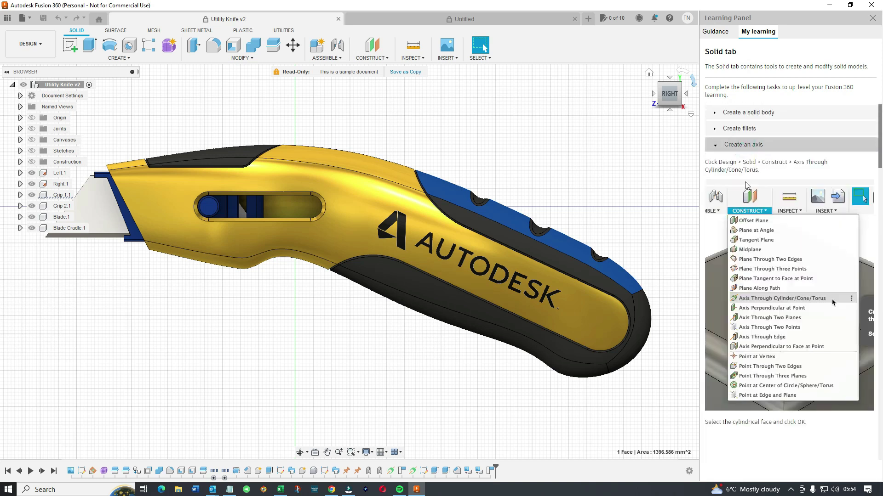
pyautogui.scroll(-5, 766, 272)
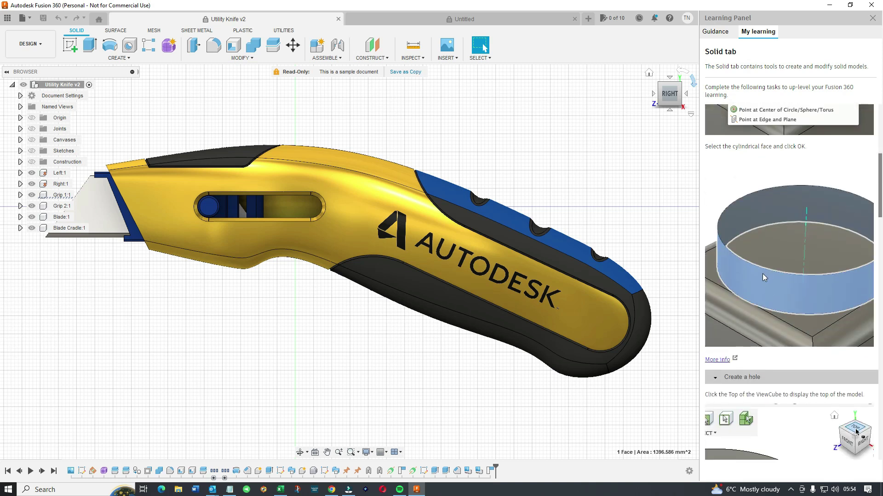
pyautogui.scroll(-6, 762, 274)
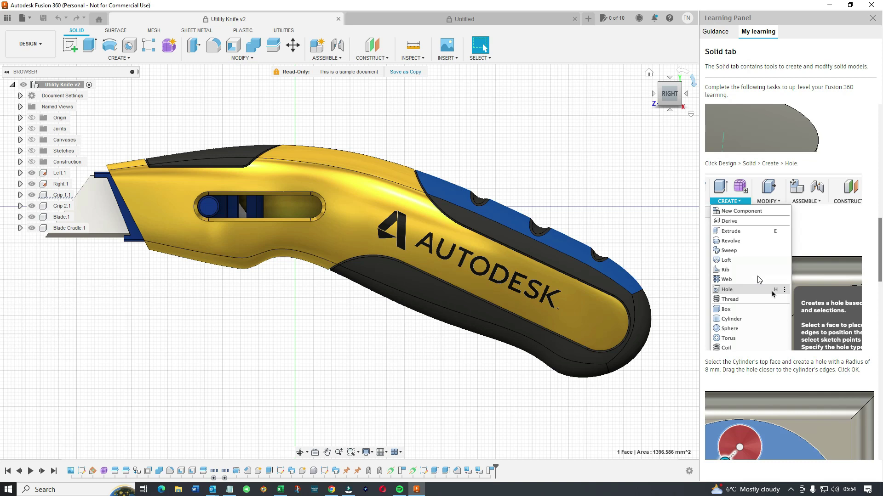
pyautogui.scroll(5, 758, 279)
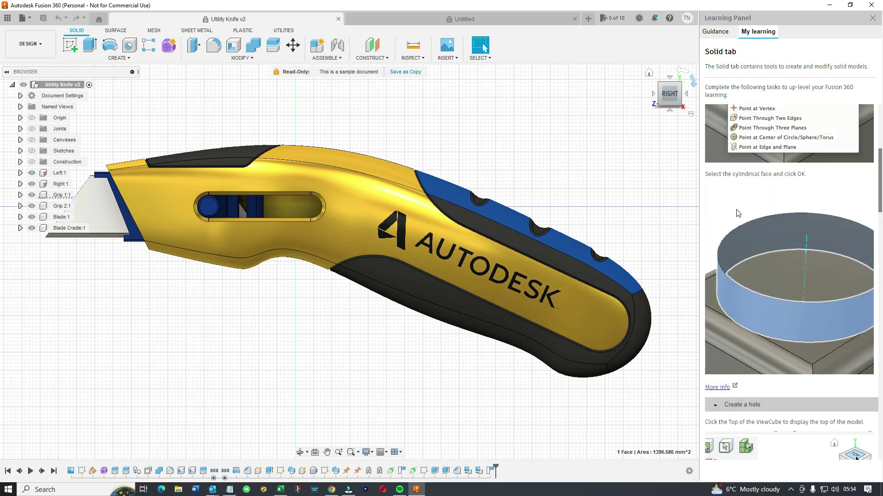
pyautogui.scroll(5, 737, 213)
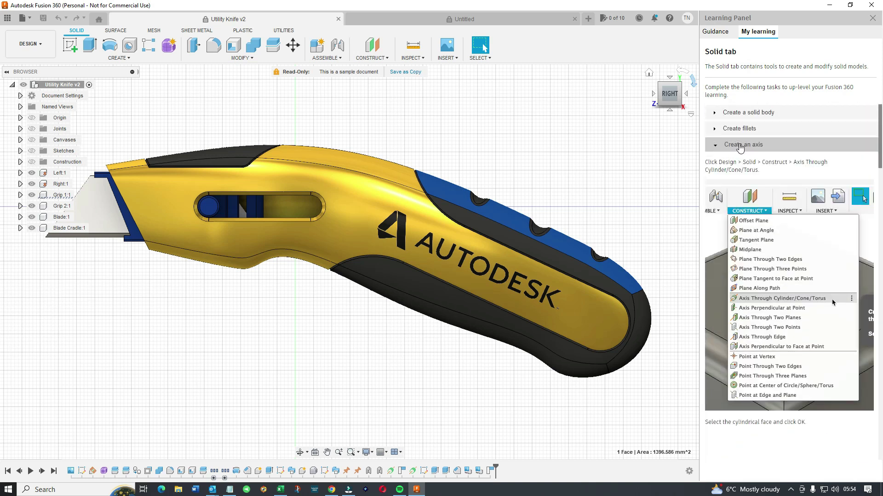
# Expand the Create fillets task showing the Modify > Fillet steps with 5 mm radius.
pyautogui.click(739, 129)
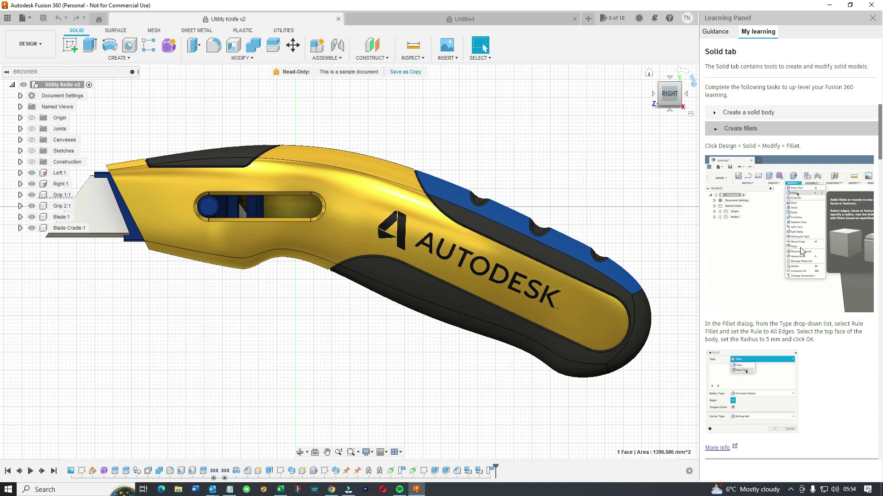
pyautogui.scroll(-3, 796, 251)
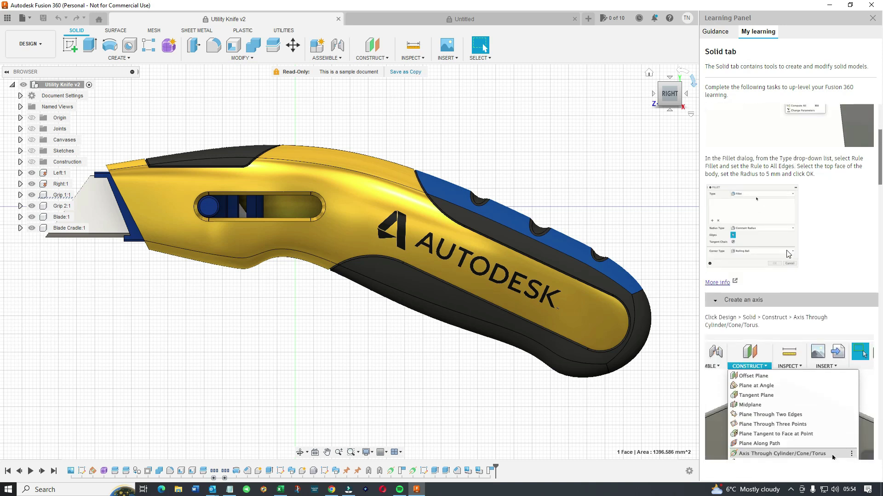
pyautogui.scroll(-3, 791, 254)
pyautogui.scroll(6, 833, 319)
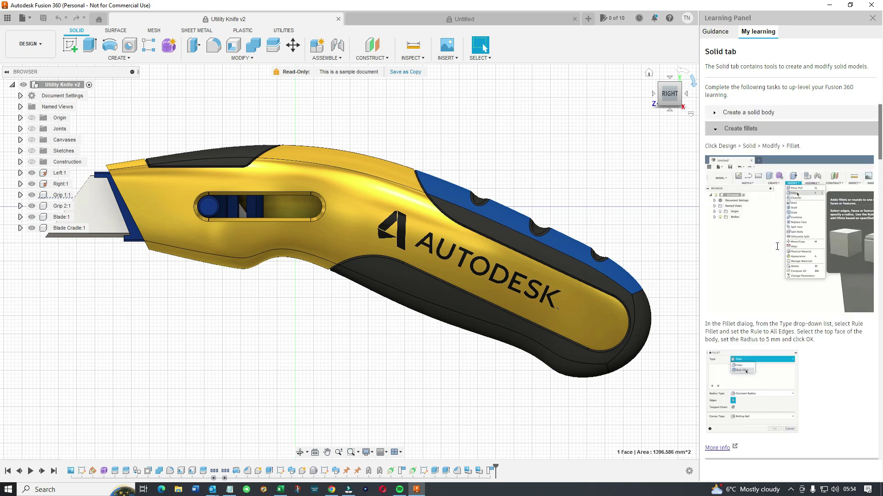
# Toggle Guidance and My learning, then expand the Create a solid body task.
pyautogui.click(717, 32)
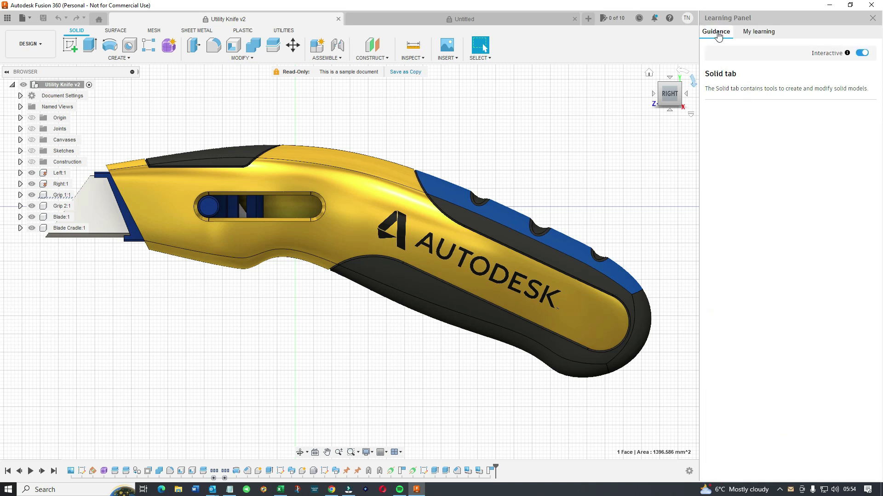
pyautogui.click(758, 32)
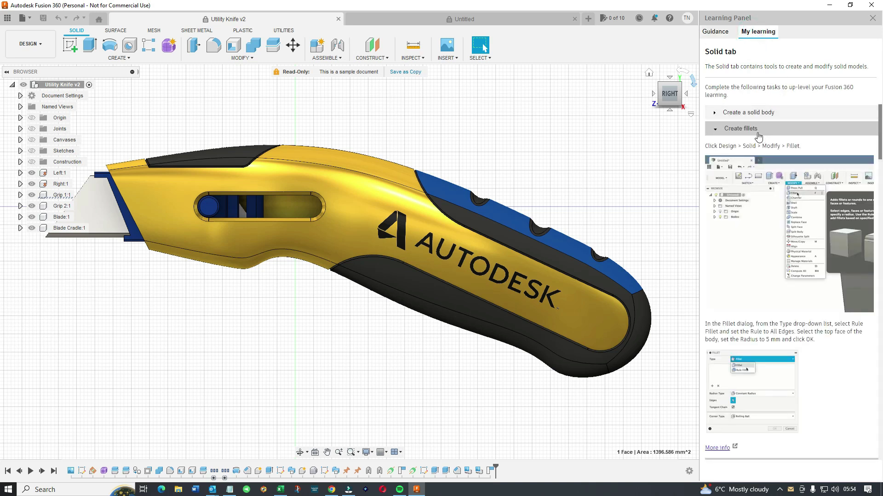
pyautogui.click(744, 113)
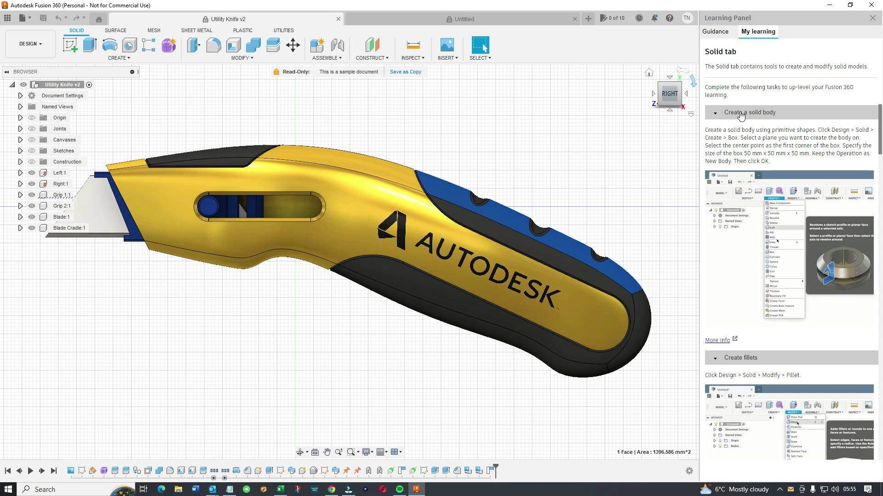
pyautogui.scroll(-3, 775, 238)
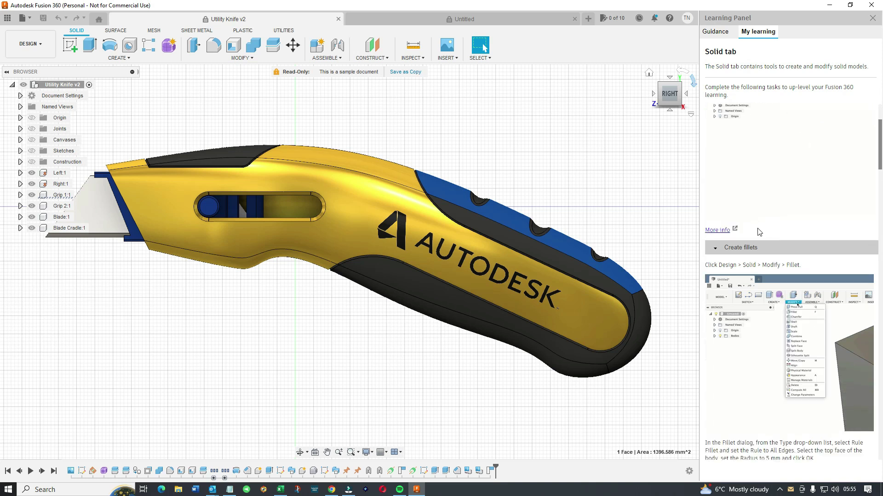
pyautogui.scroll(-1, 759, 232)
# Read the remaining solid body steps, then close the Learning Panel to show Utility Knife v2.
pyautogui.scroll(-1, 758, 231)
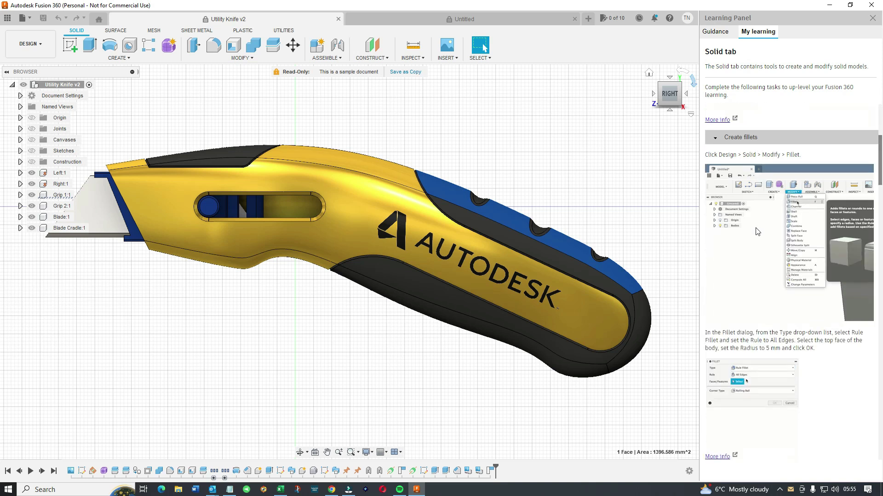
pyautogui.scroll(-1, 758, 232)
pyautogui.scroll(-1, 758, 231)
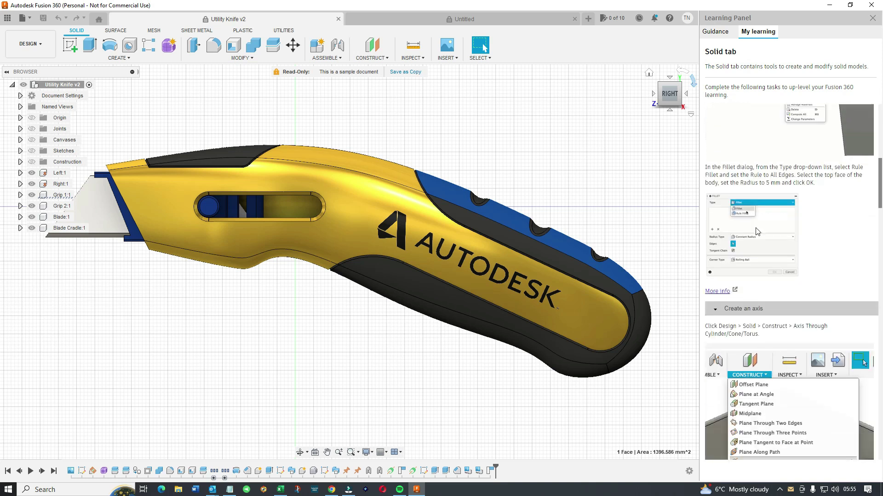
pyautogui.scroll(-1, 757, 231)
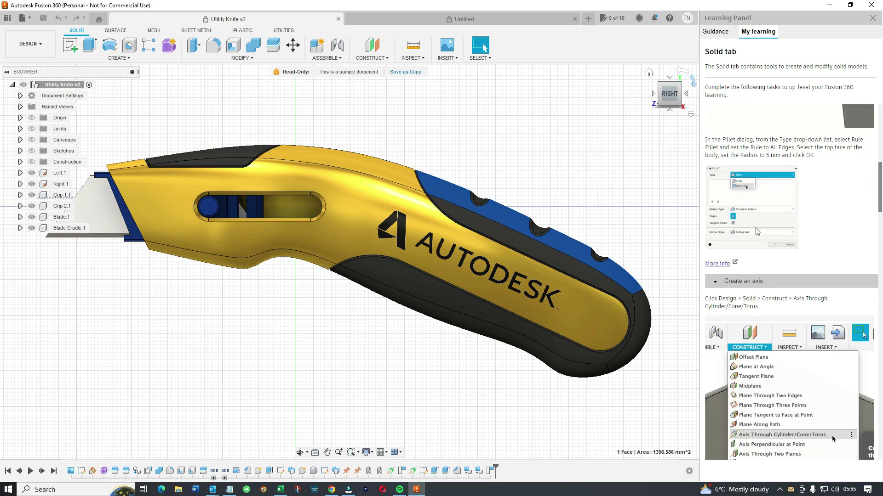
pyautogui.scroll(3, 758, 231)
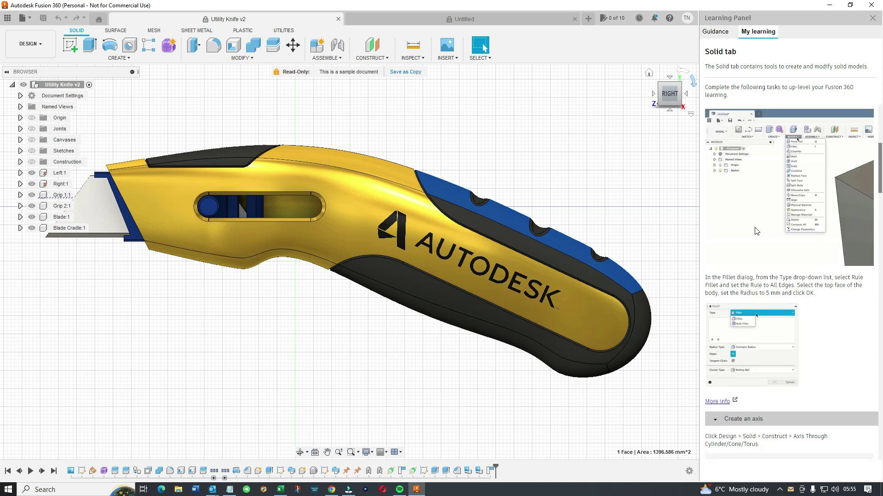
pyautogui.scroll(2, 756, 231)
pyautogui.scroll(3, 756, 231)
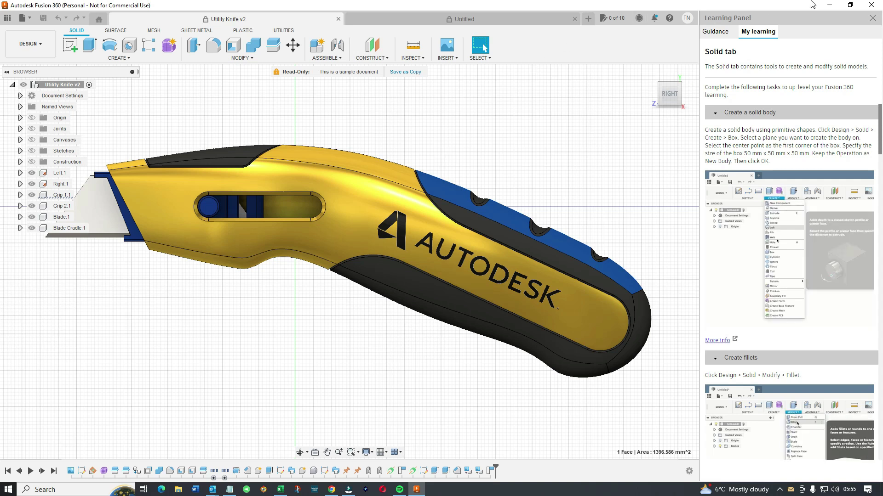
pyautogui.click(872, 18)
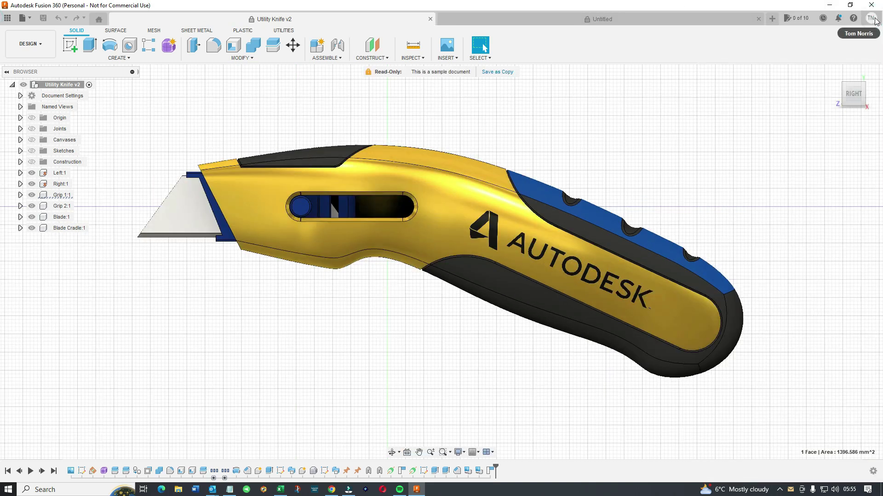
# Close the unresponsive Fusion 360 window so the application exits.
pyautogui.click(872, 8)
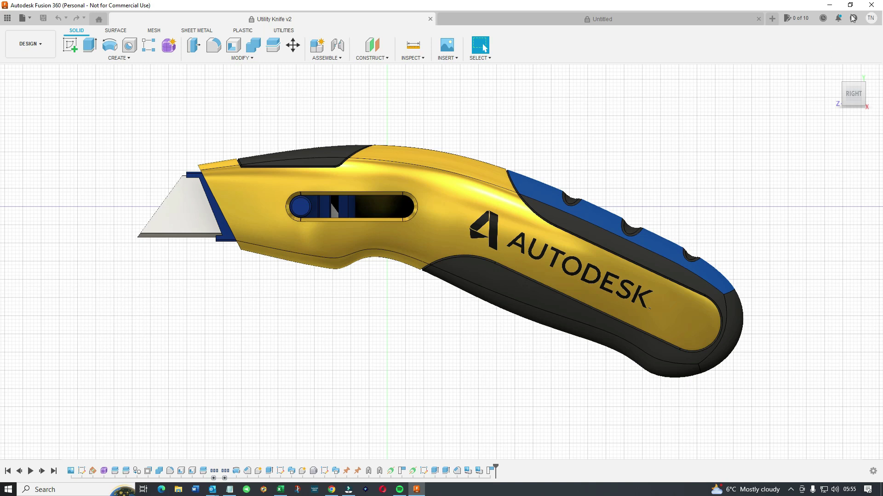
pyautogui.click(873, 6)
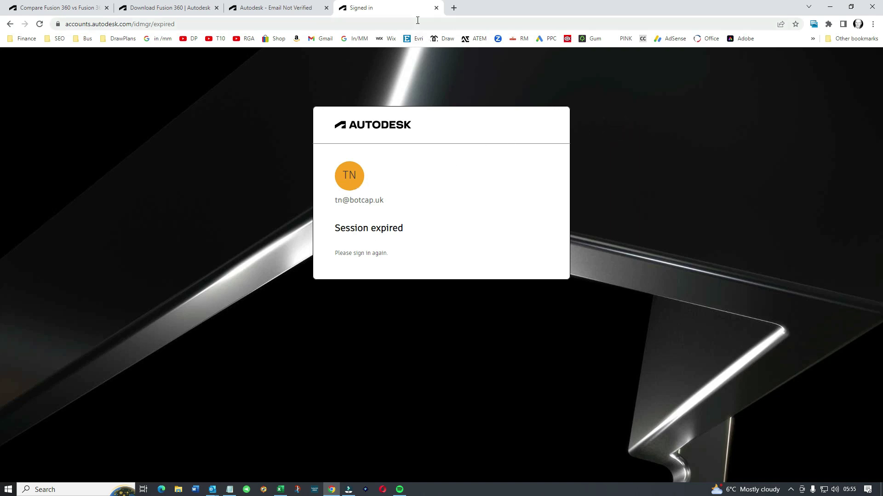
# Close the Signed in, Email Not Verified and Download Fusion 360 tabs, leaving the Compare page at top.
pyautogui.click(437, 7)
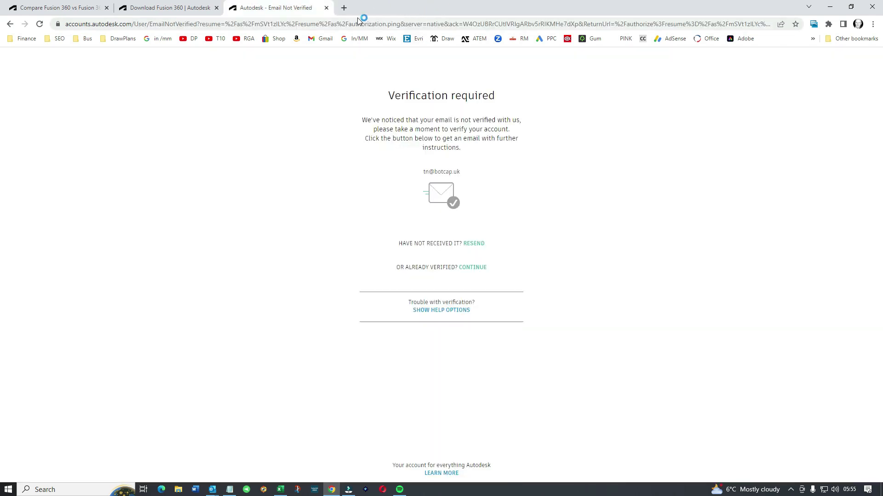
pyautogui.click(326, 8)
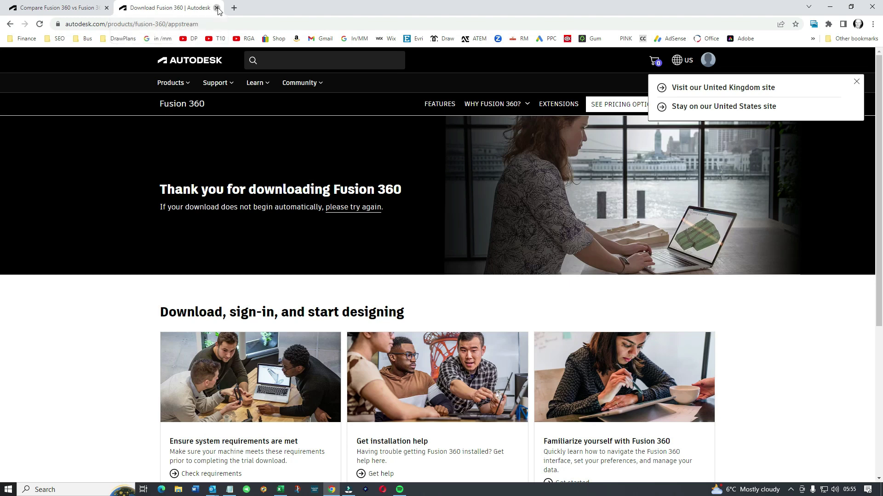
pyautogui.click(216, 8)
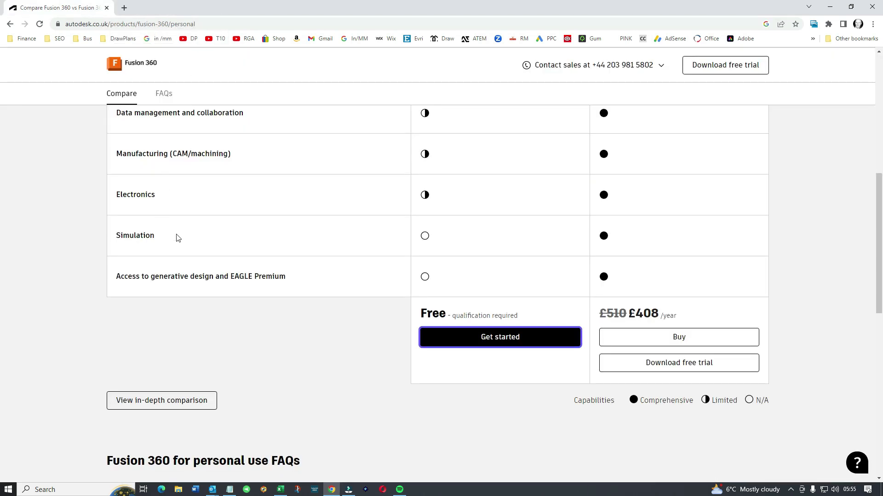
pyautogui.scroll(8, 163, 269)
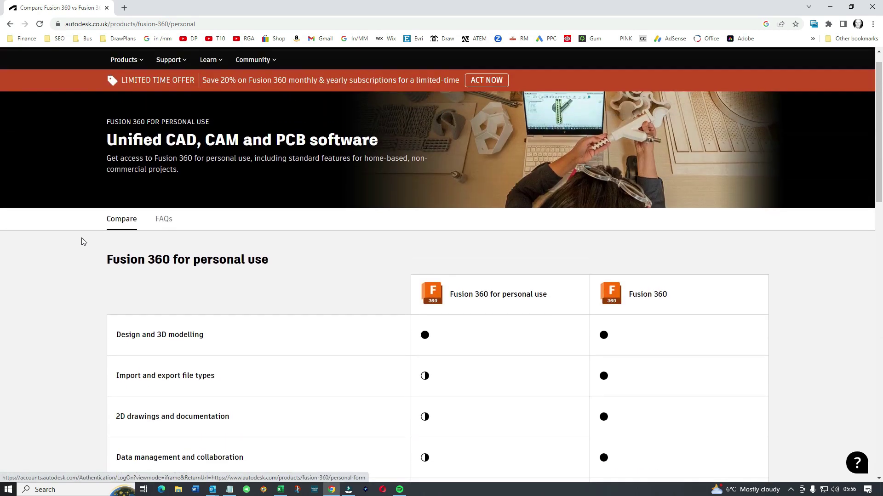